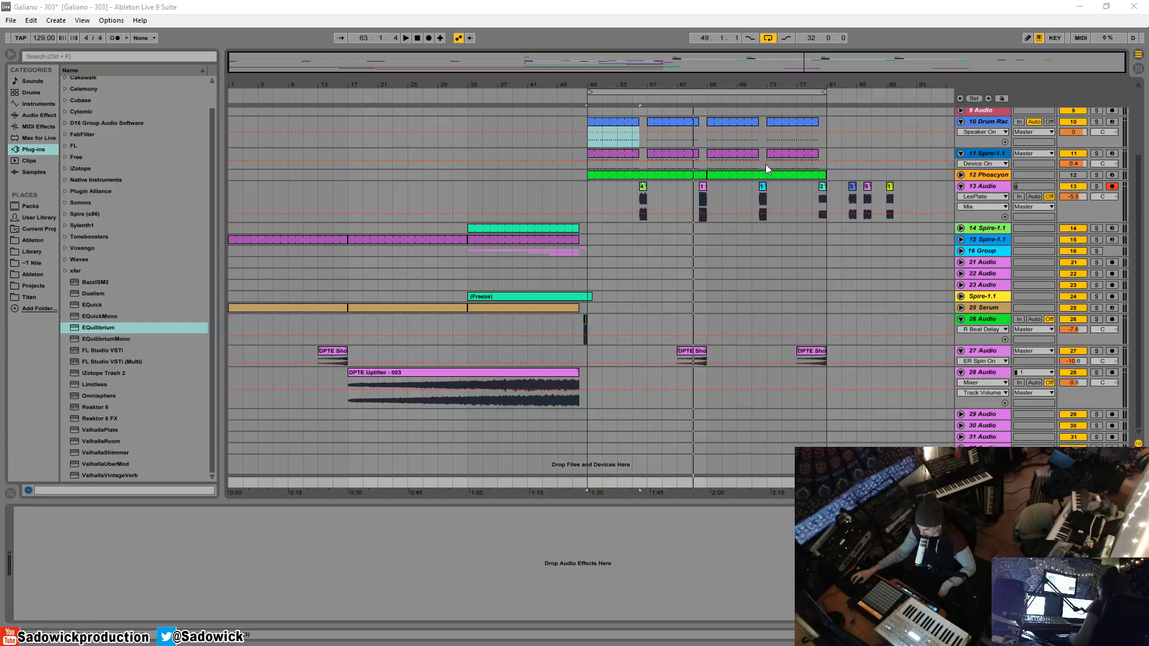
# Play the arrangement from bar 33 into the section starting at bar 49 to hear the mix.
pyautogui.click(1074, 214)
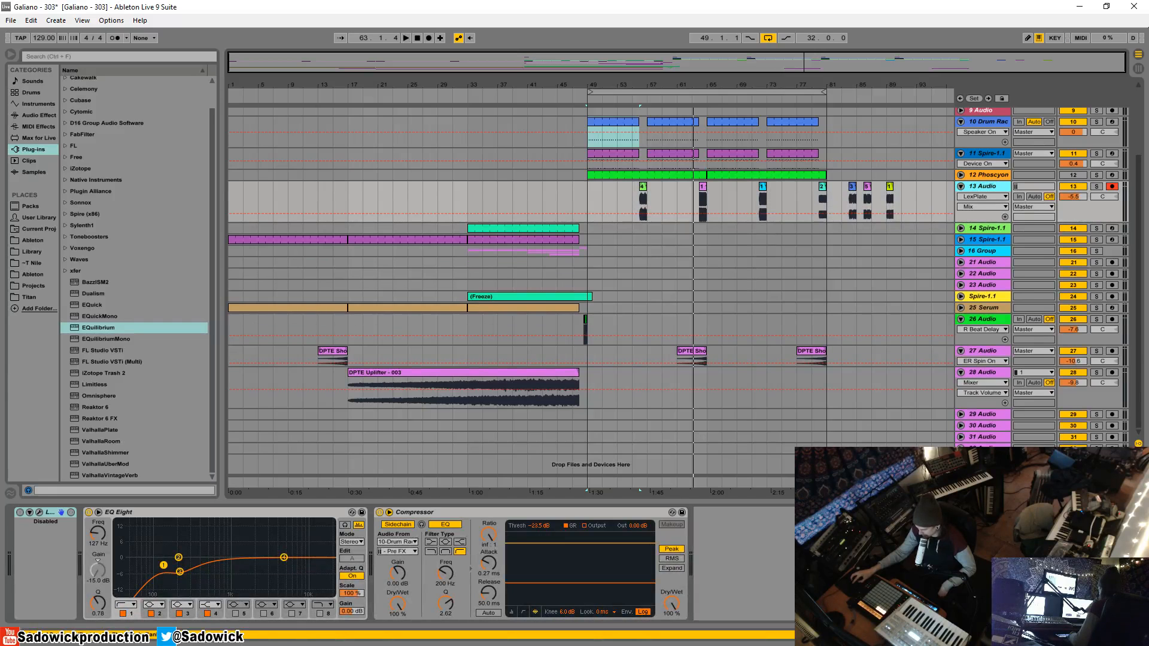
pyautogui.click(609, 308)
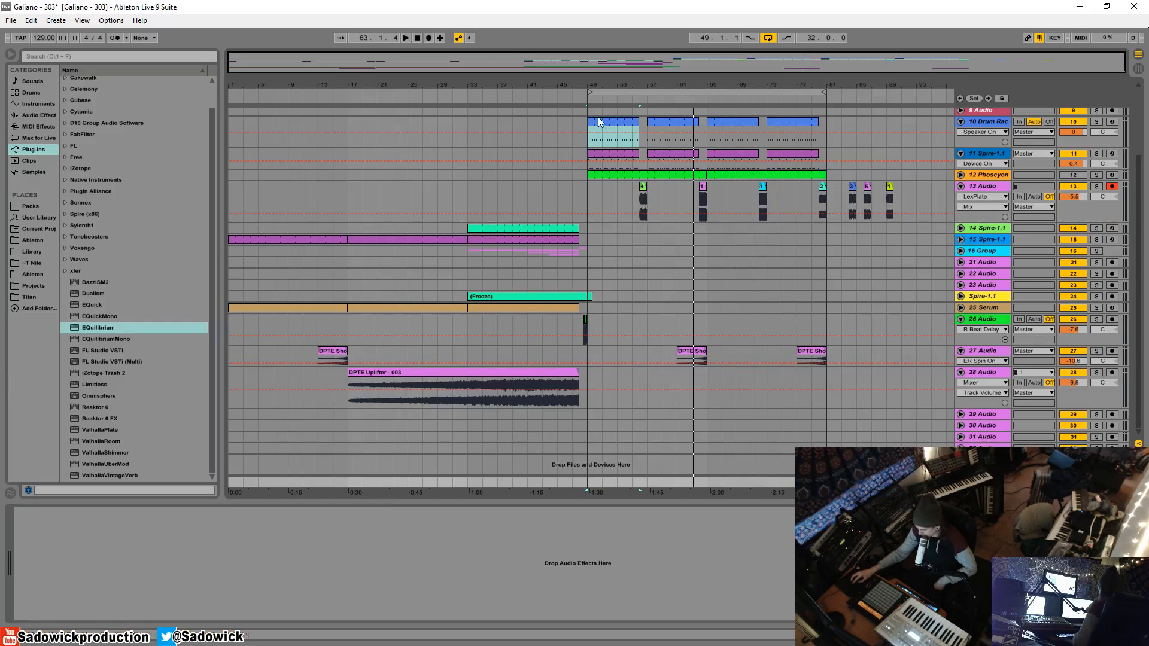
pyautogui.click(555, 226)
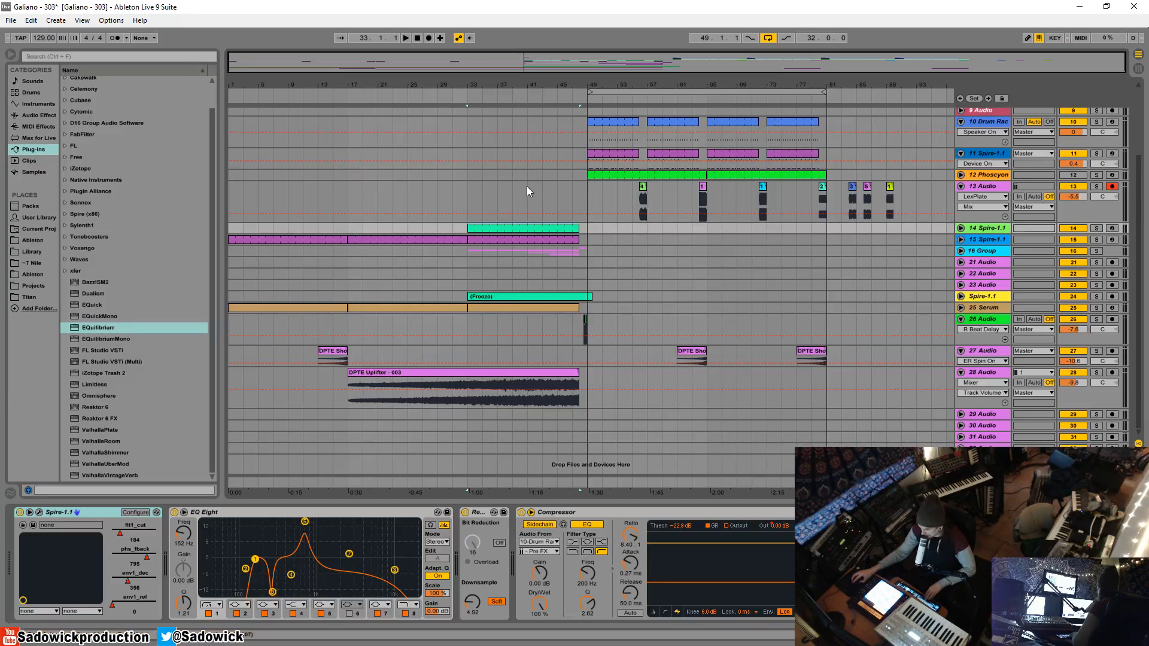
pyautogui.click(982, 483)
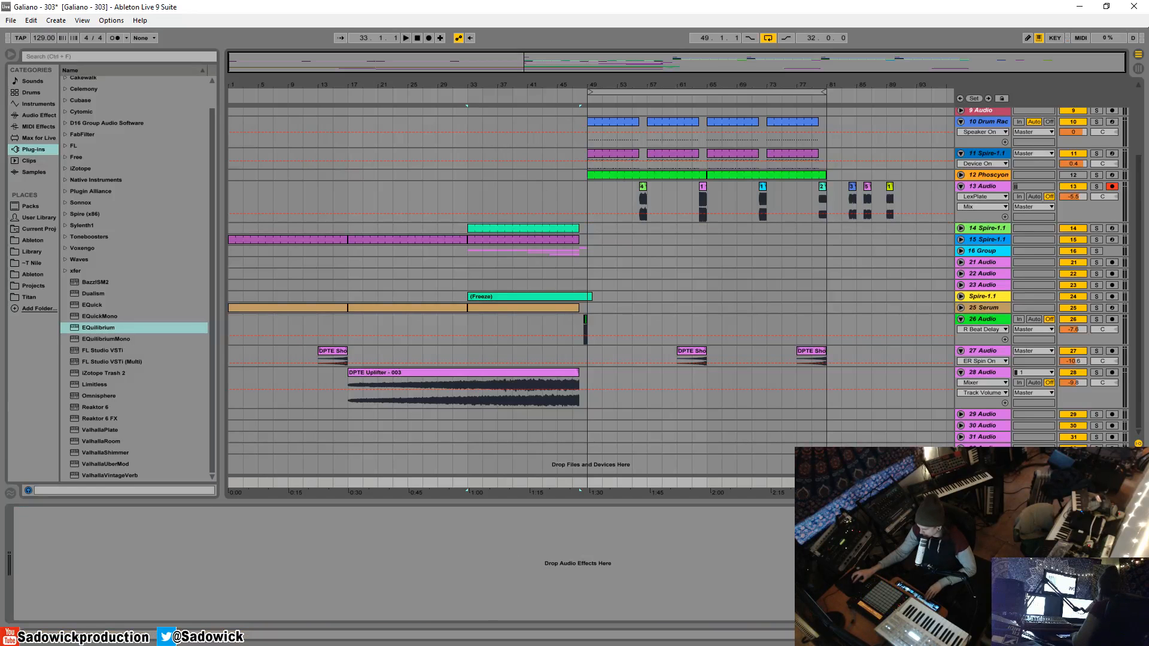
pyautogui.click(466, 185)
pyautogui.press('space')
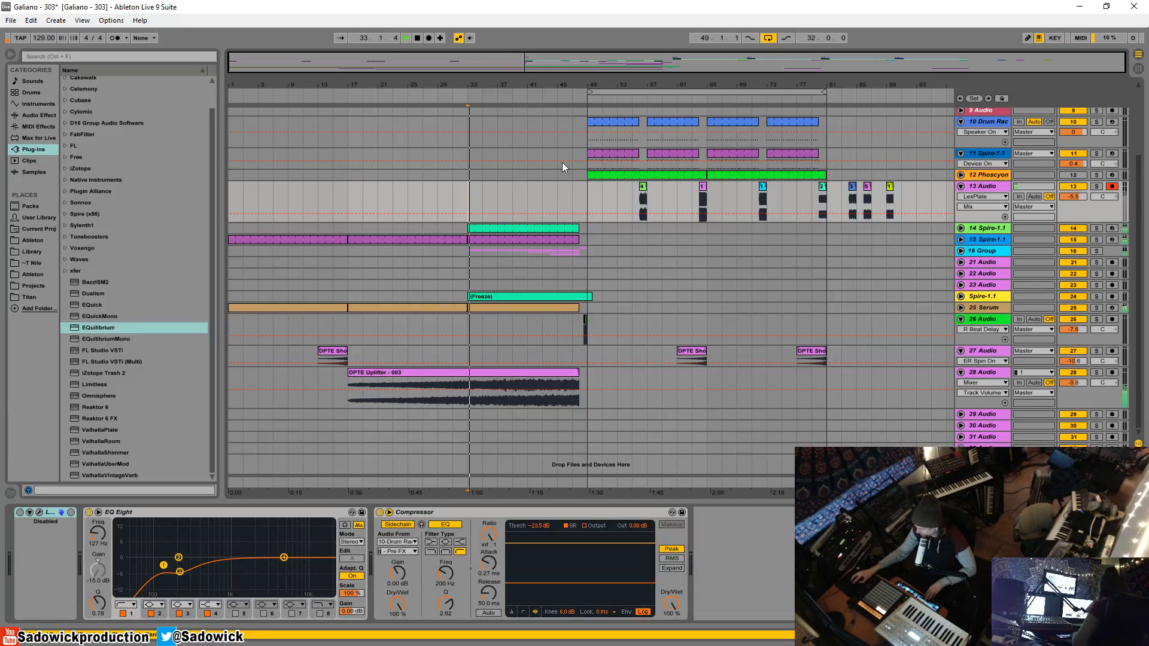
pyautogui.click(558, 94)
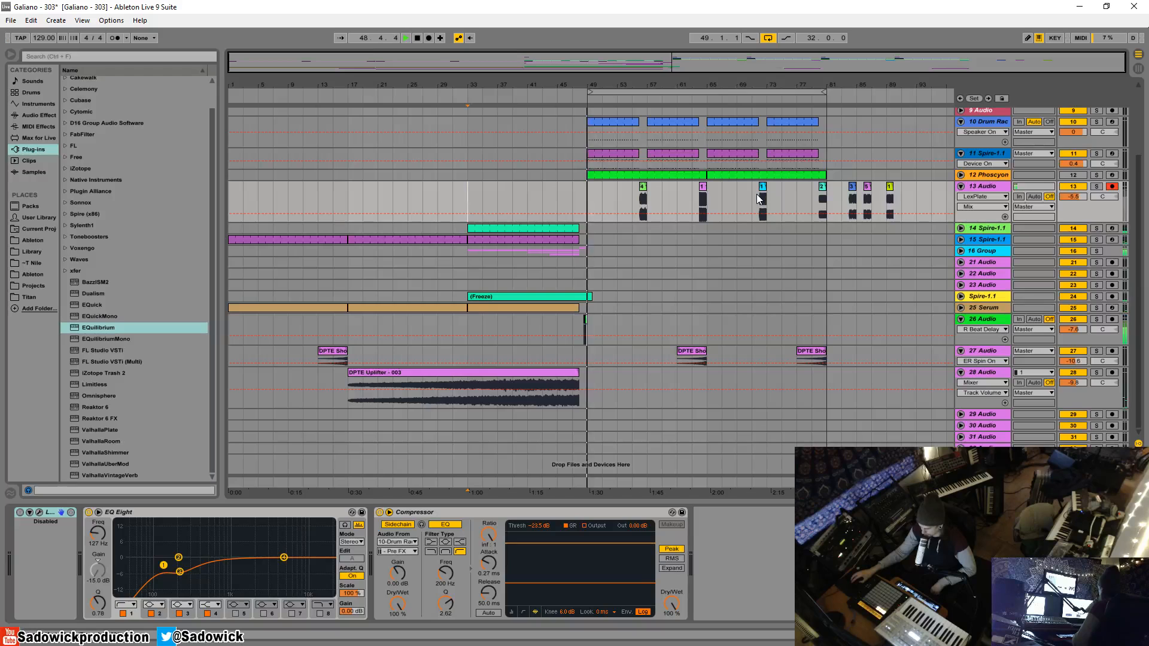
# Select the Master track and add FabFilter Pro-L to its device chain.
pyautogui.click(982, 482)
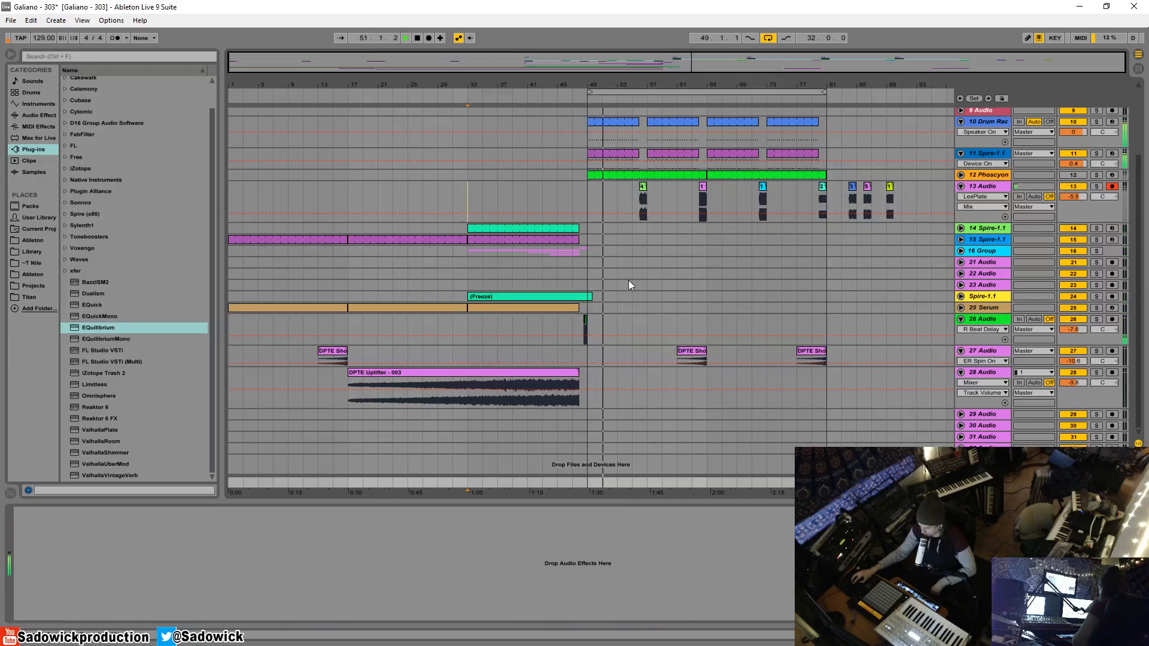
pyautogui.moveTo(642, 84); pyautogui.dragTo(582, 99)
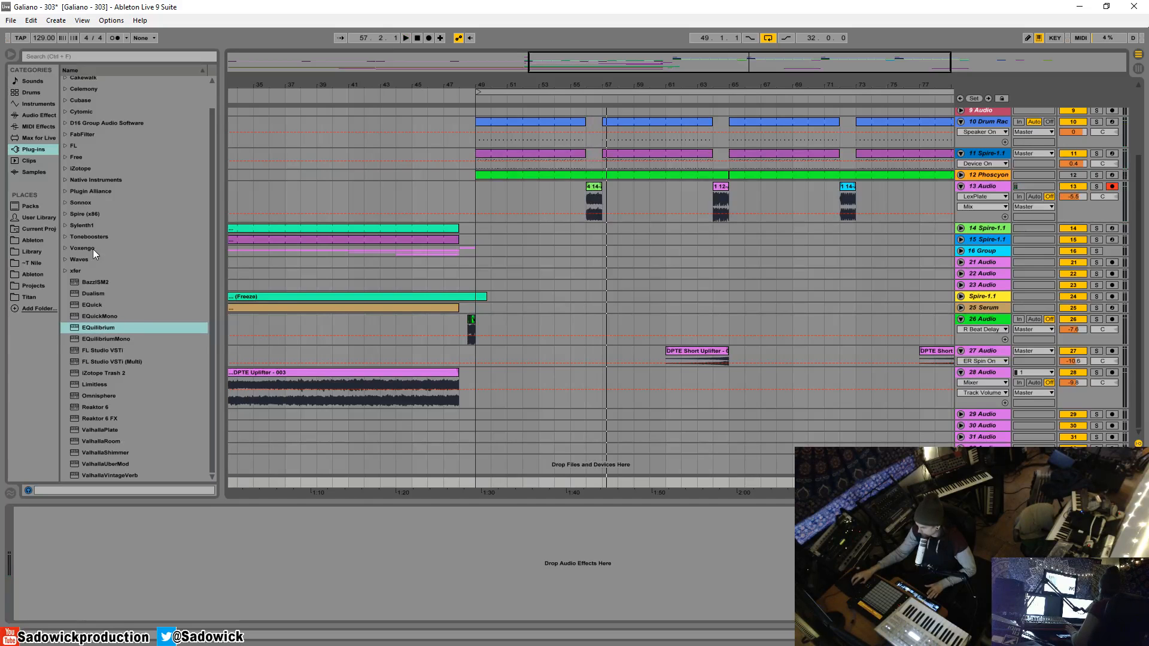
pyautogui.click(64, 134)
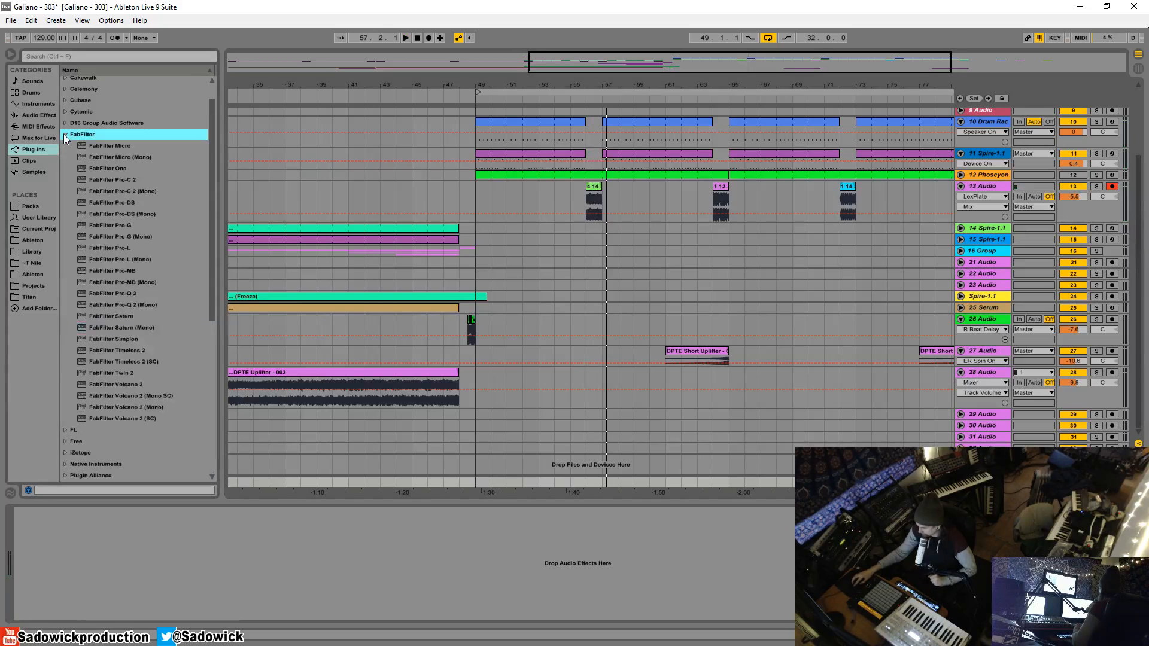
pyautogui.click(96, 250)
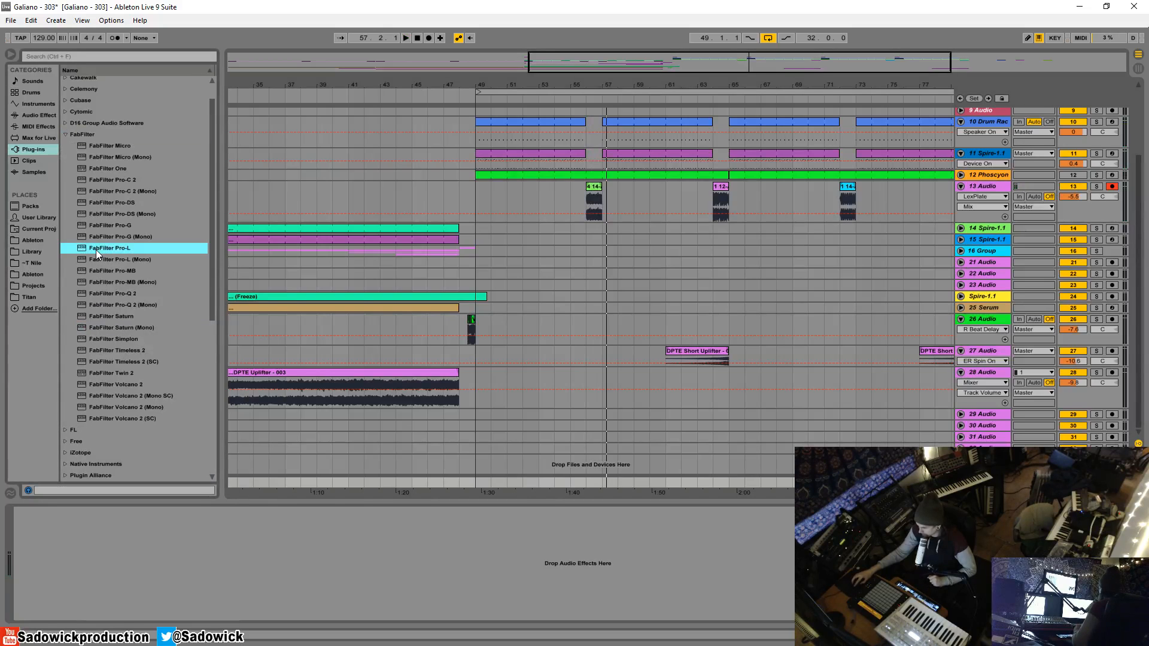
pyautogui.moveTo(96, 250); pyautogui.dragTo(174, 527)
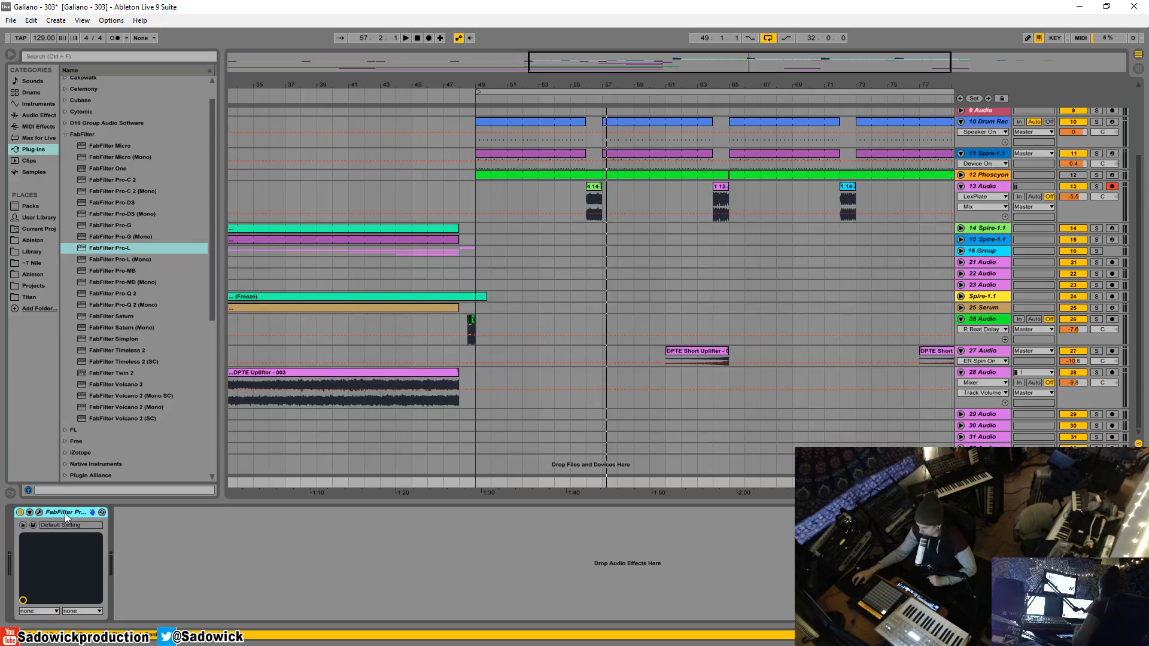
# Open Pro-L, try an output level of -1.00 dB, return it to 0.00 dB and close the plug-in window.
pyautogui.doubleClick(55, 510)
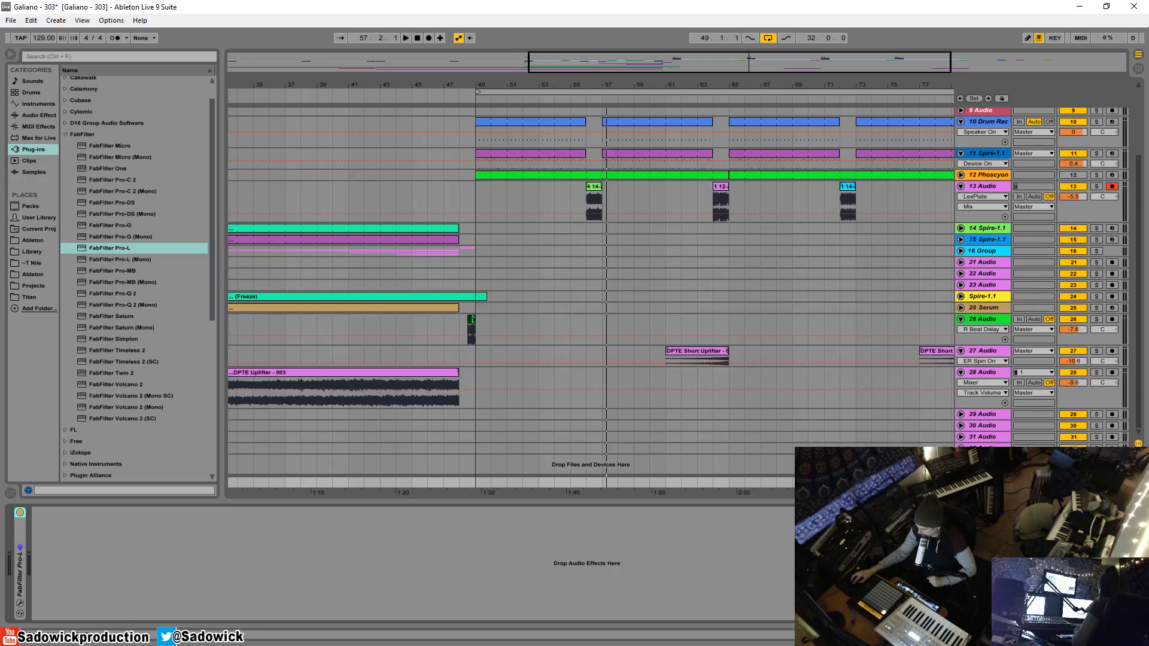
pyautogui.doubleClick(22, 530)
pyautogui.click(39, 512)
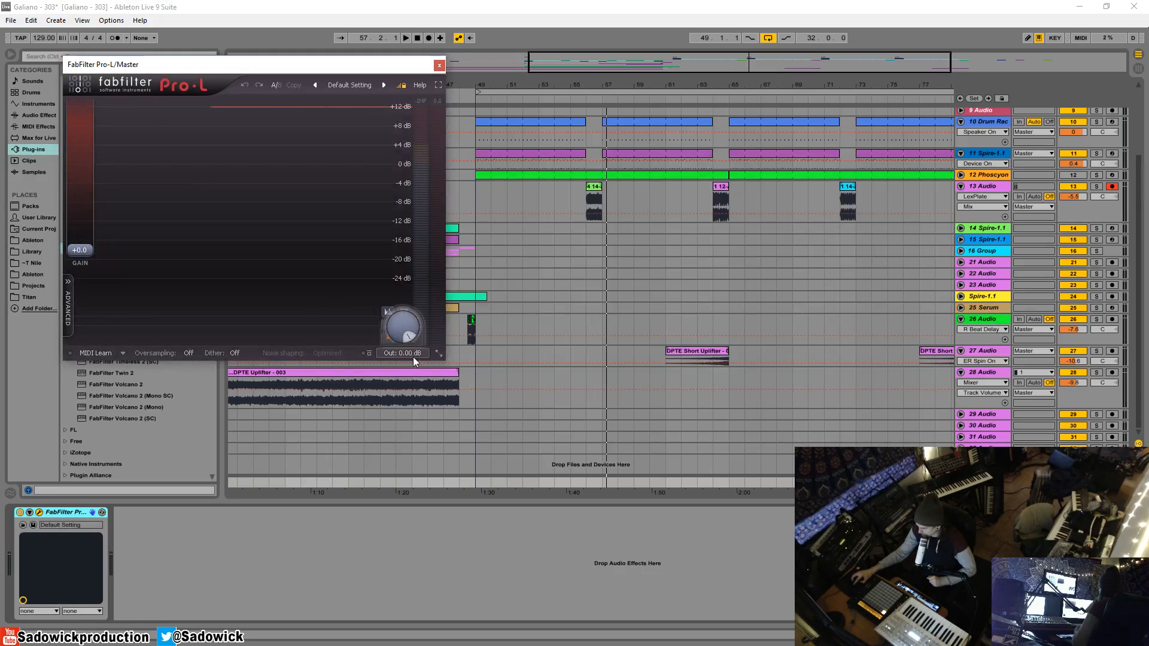
pyautogui.moveTo(395, 326); pyautogui.dragTo(395, 333)
pyautogui.moveTo(395, 373); pyautogui.dragTo(395, 388)
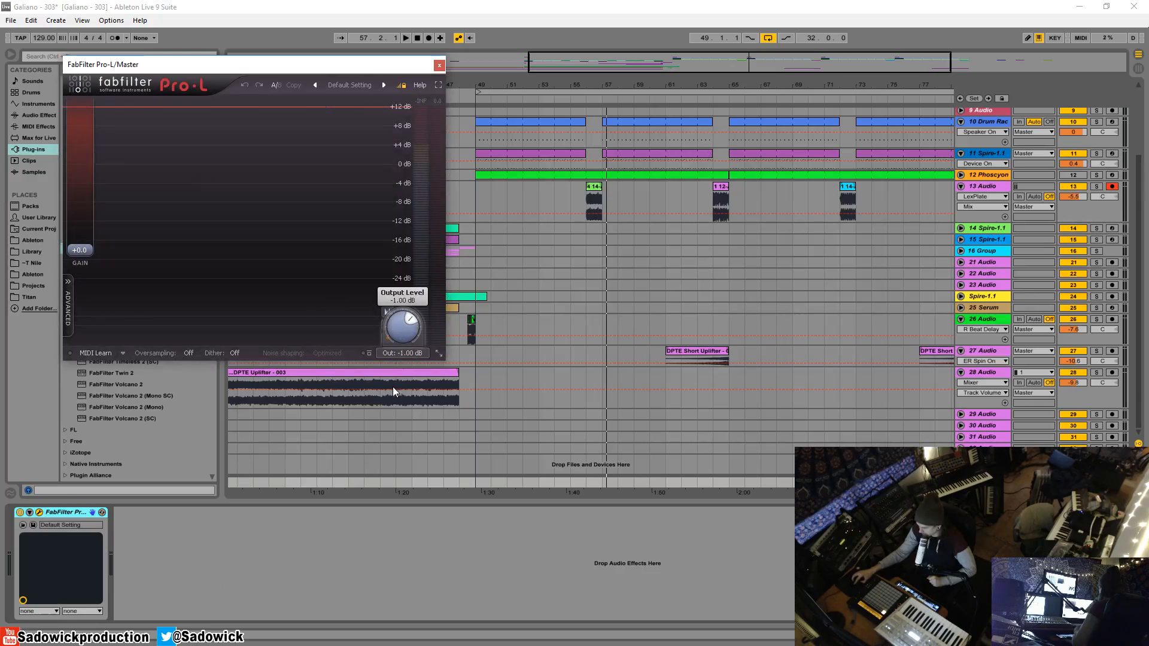
pyautogui.moveTo(393, 387); pyautogui.dragTo(401, 278)
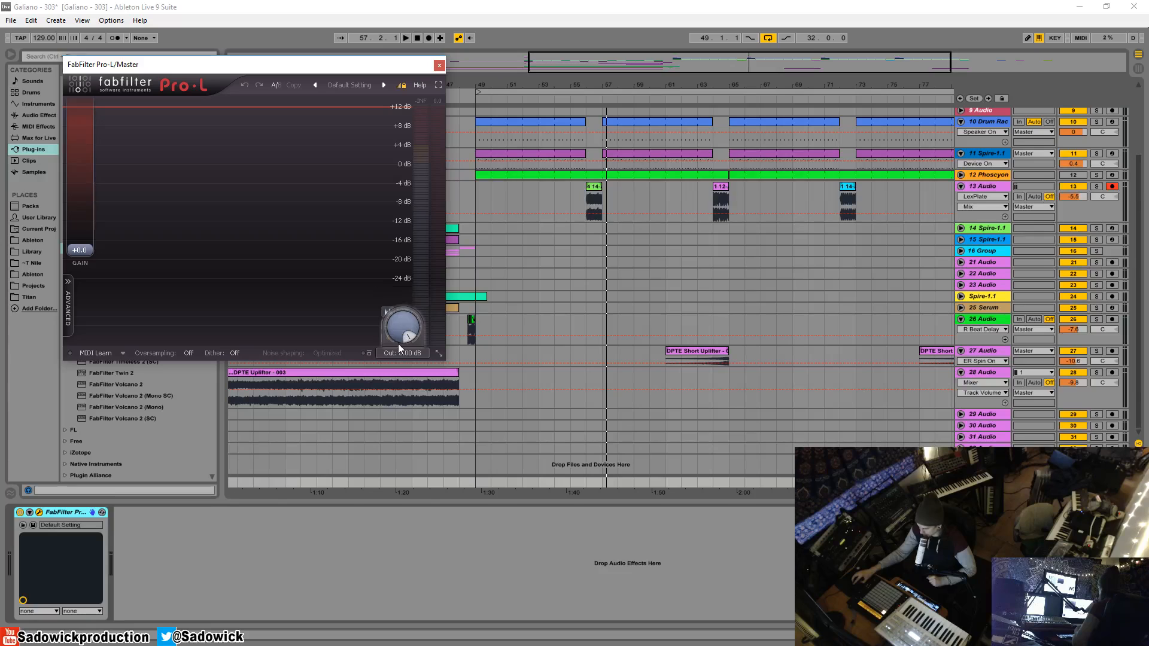
pyautogui.moveTo(397, 329)
pyautogui.click(439, 65)
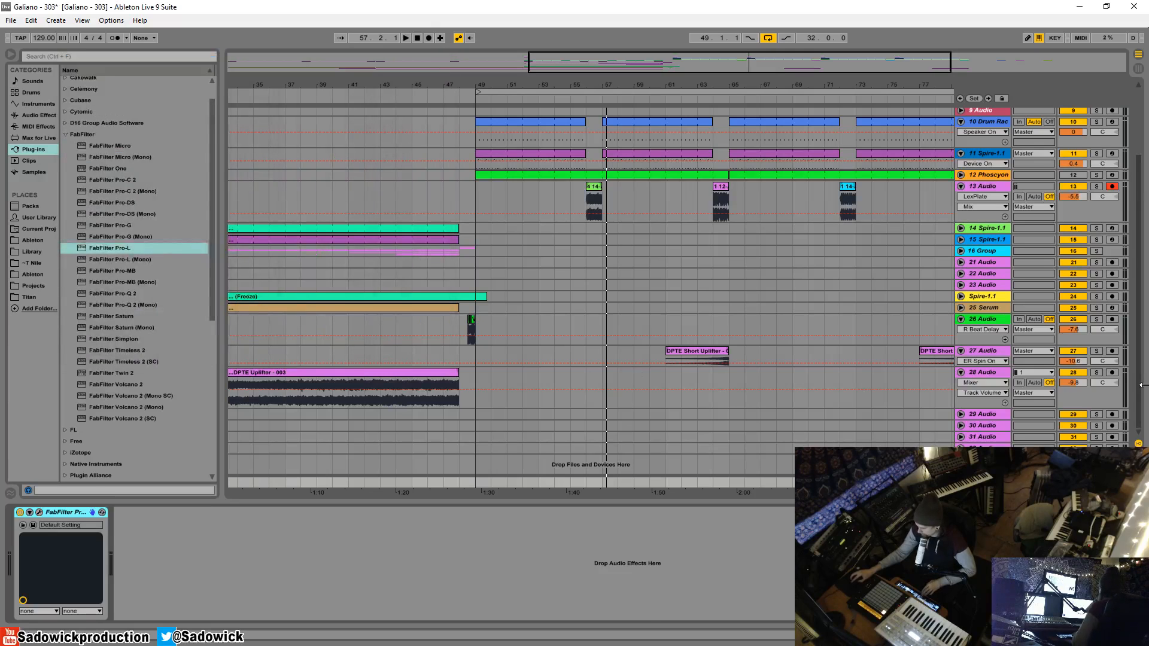
# Collapse Pro-L on the Master track and insert FabFilter Pro-Q 2 followed by EQuilibrium ahead of it.
pyautogui.click(1099, 403)
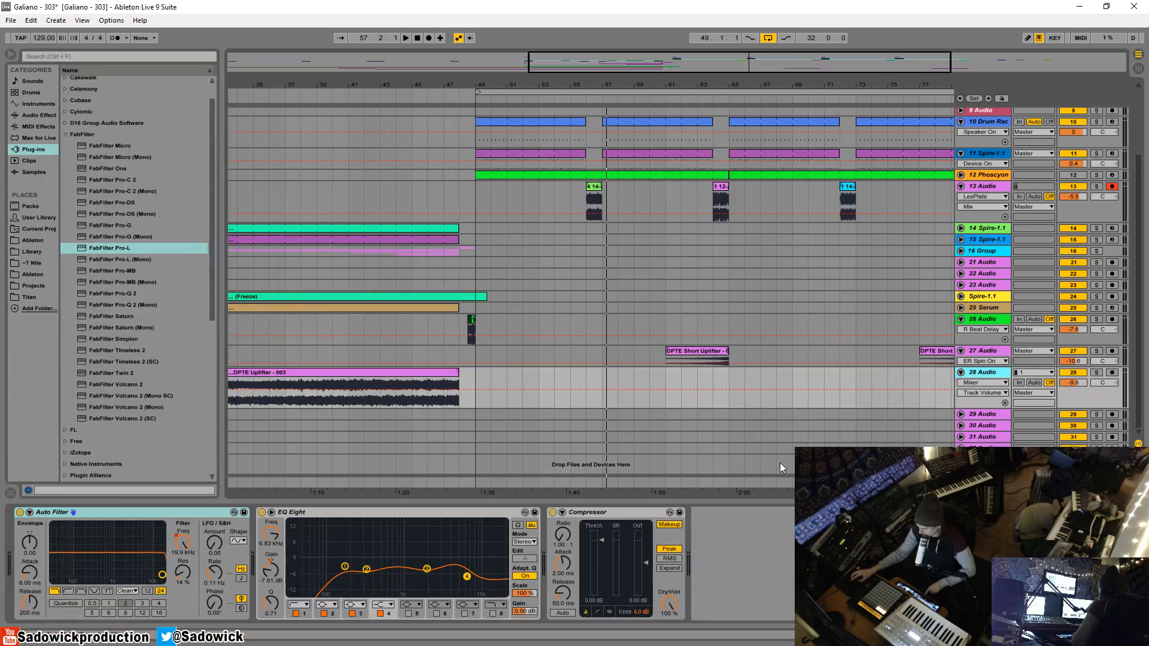
pyautogui.click(982, 483)
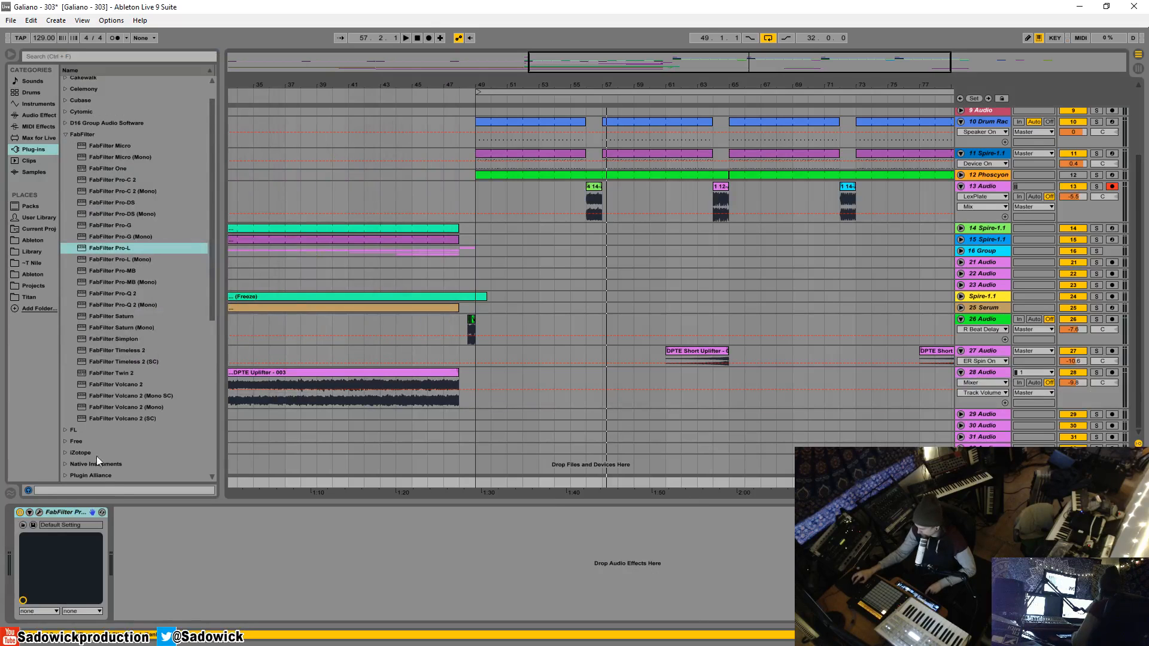
pyautogui.doubleClick(55, 512)
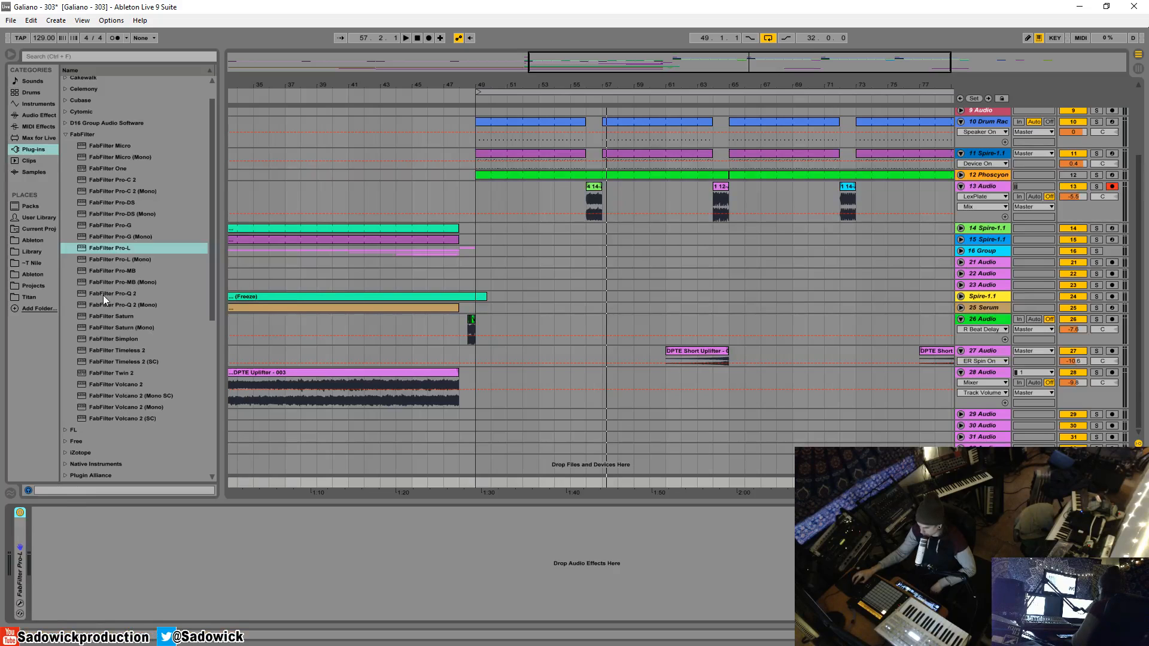
pyautogui.moveTo(113, 291); pyautogui.dragTo(12, 554)
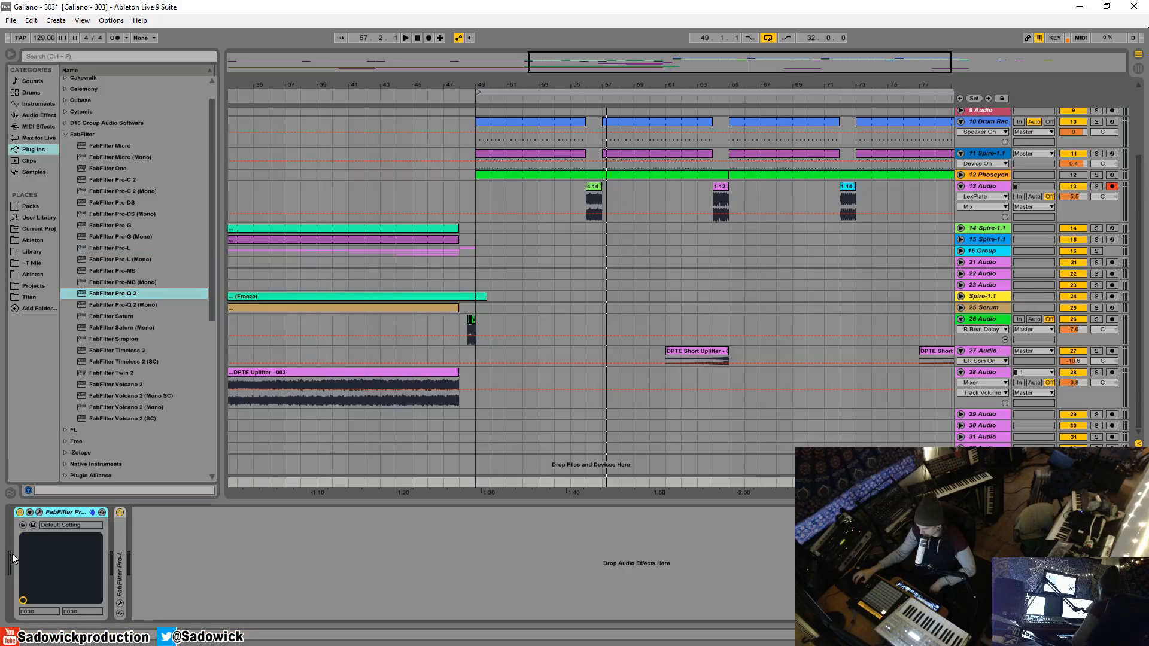
pyautogui.click(66, 134)
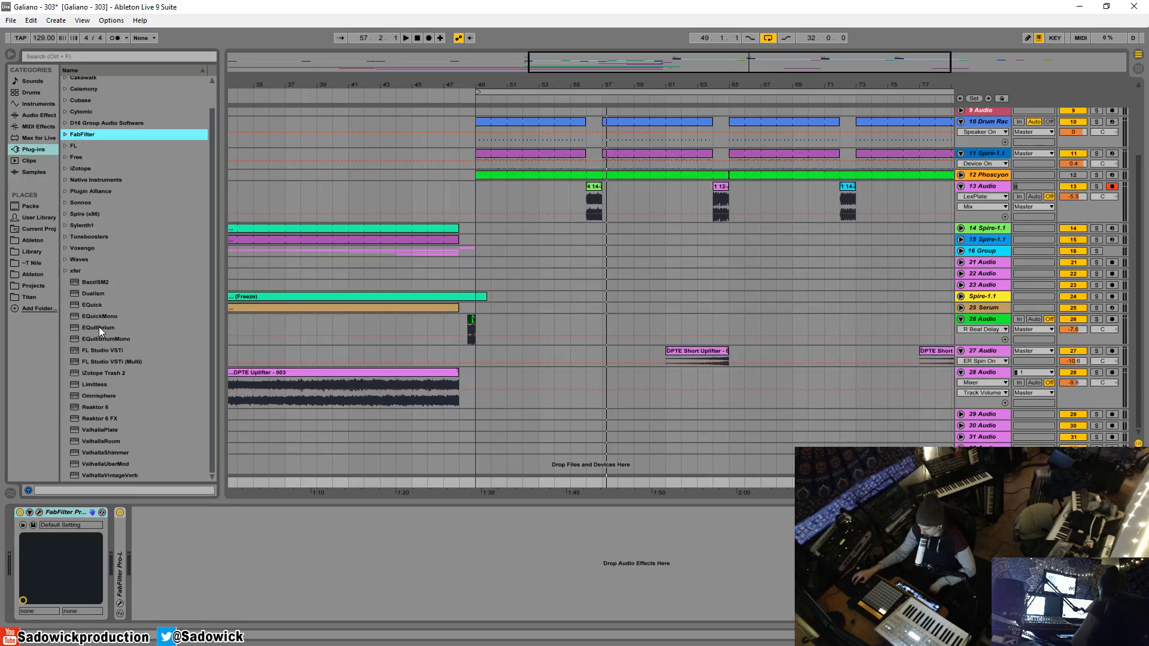
pyautogui.moveTo(94, 328)
pyautogui.mouseDown()
pyautogui.moveTo(140, 516)
pyautogui.moveTo(113, 545)
pyautogui.mouseUp()
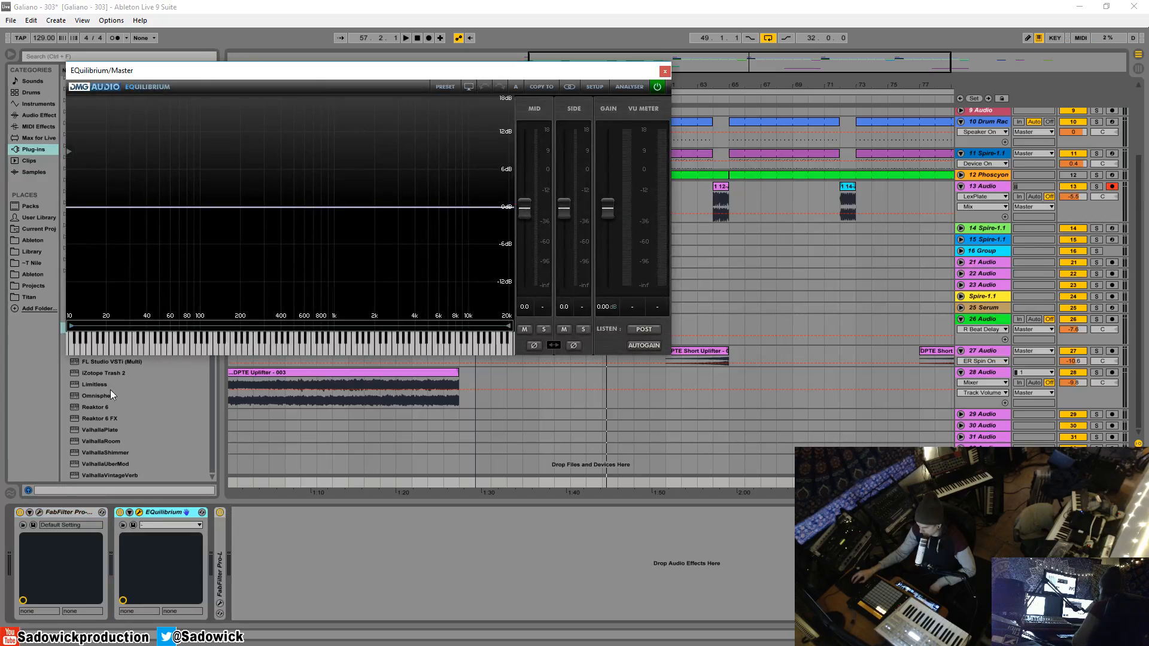
# Open Pro-Q 2 and arrange its window alongside EQuilibrium's to compare the two equalizers.
pyautogui.click(38, 512)
pyautogui.moveTo(386, 81); pyautogui.dragTo(546, 186)
pyautogui.click(807, 560)
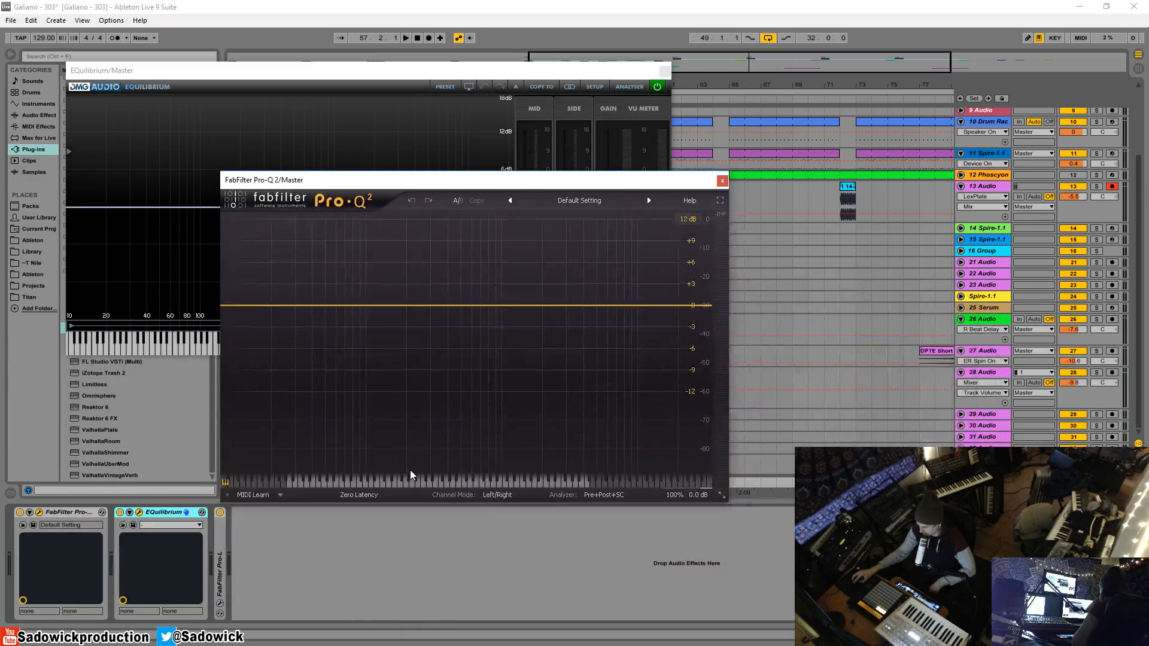
pyautogui.moveTo(329, 75); pyautogui.dragTo(303, 34)
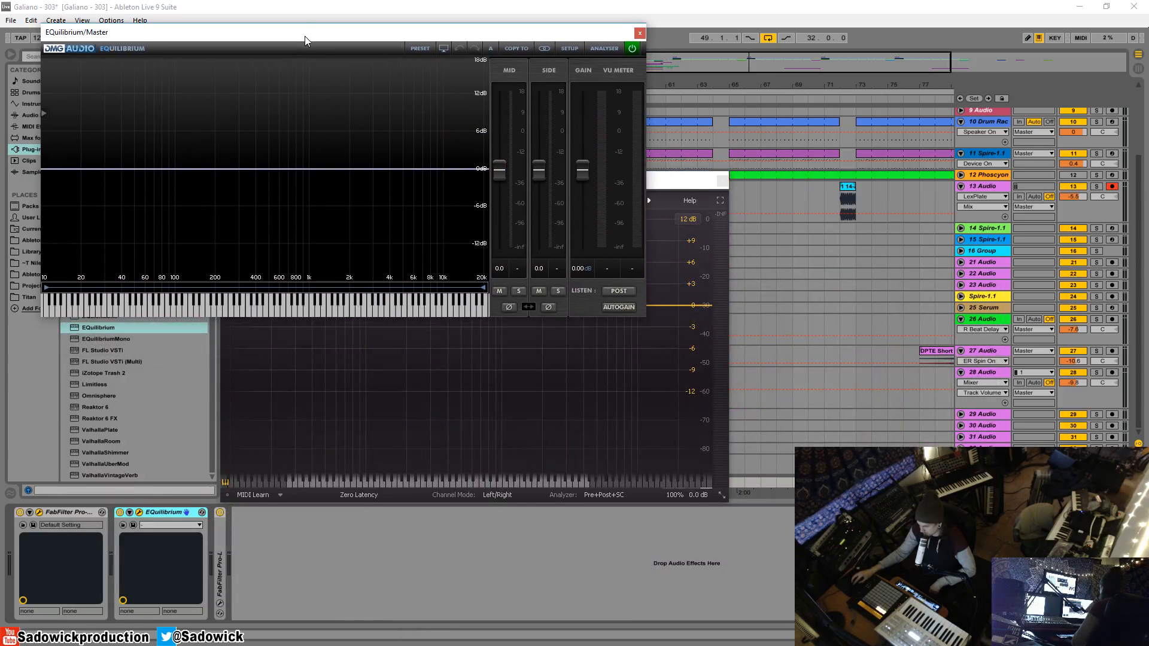
pyautogui.moveTo(669, 185); pyautogui.dragTo(670, 210)
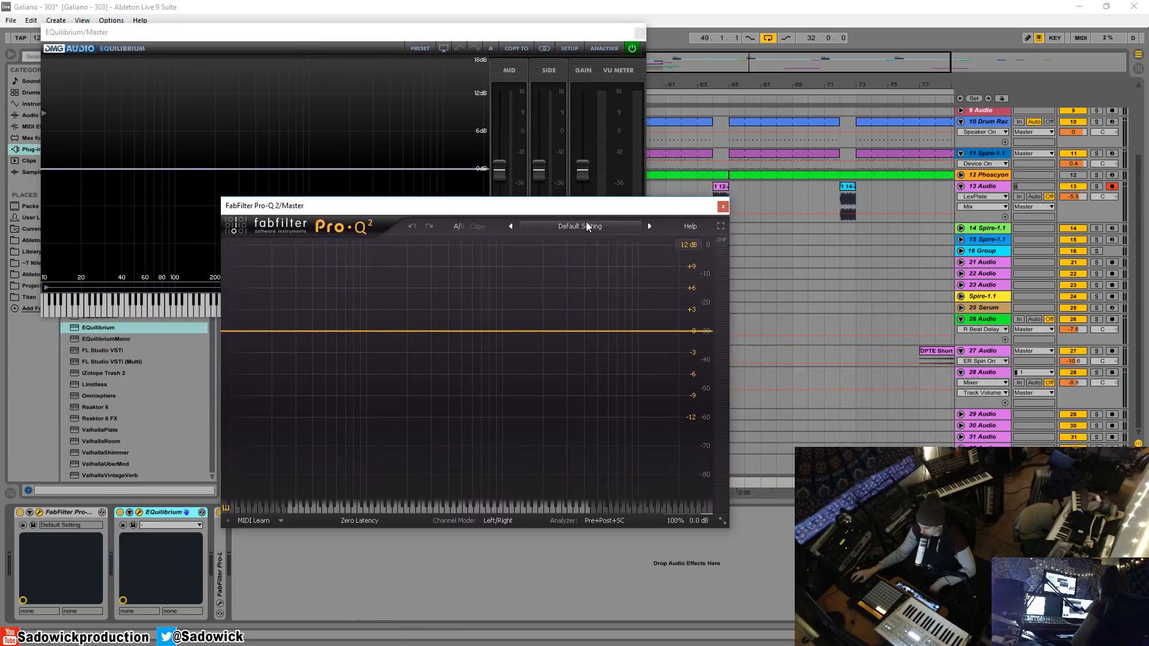
pyautogui.moveTo(618, 209); pyautogui.dragTo(538, 222)
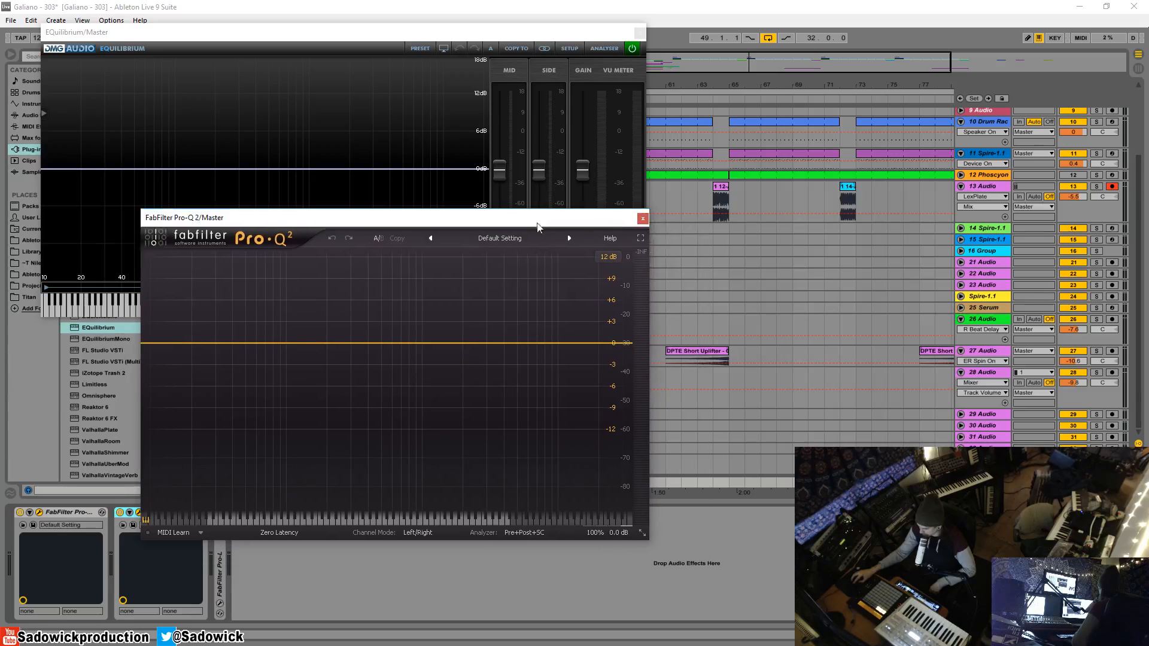
# Close the Pro-Q 2 window and delete Pro-Q 2 from the Master track.
pyautogui.click(642, 218)
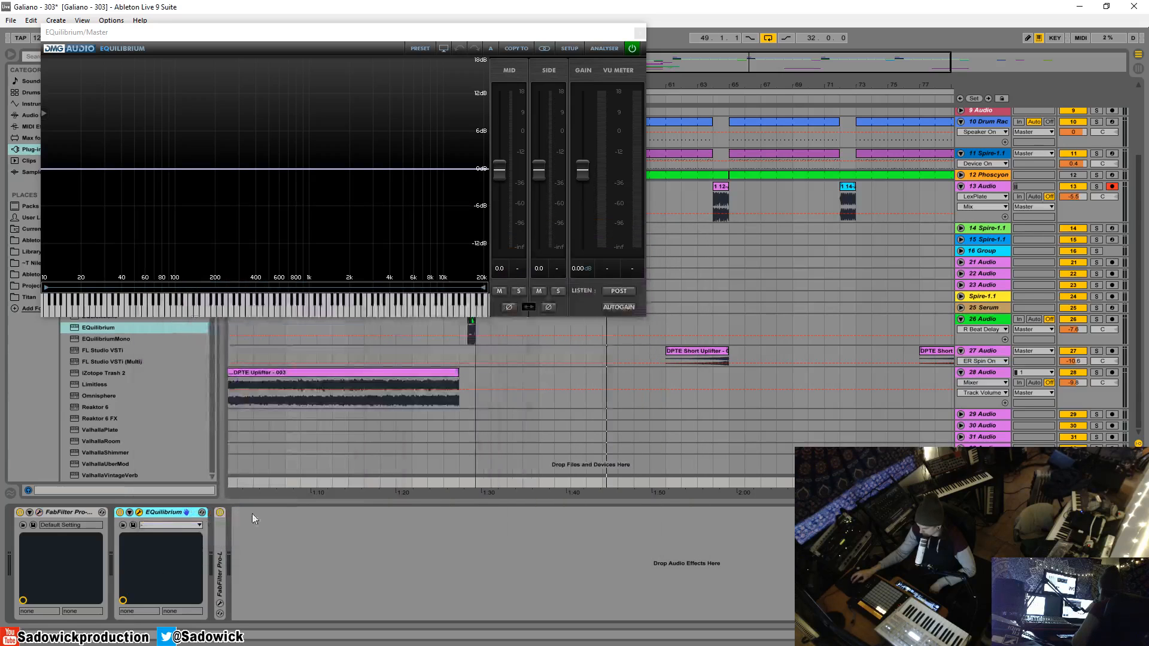
pyautogui.rightClick(77, 515)
pyautogui.click(95, 545)
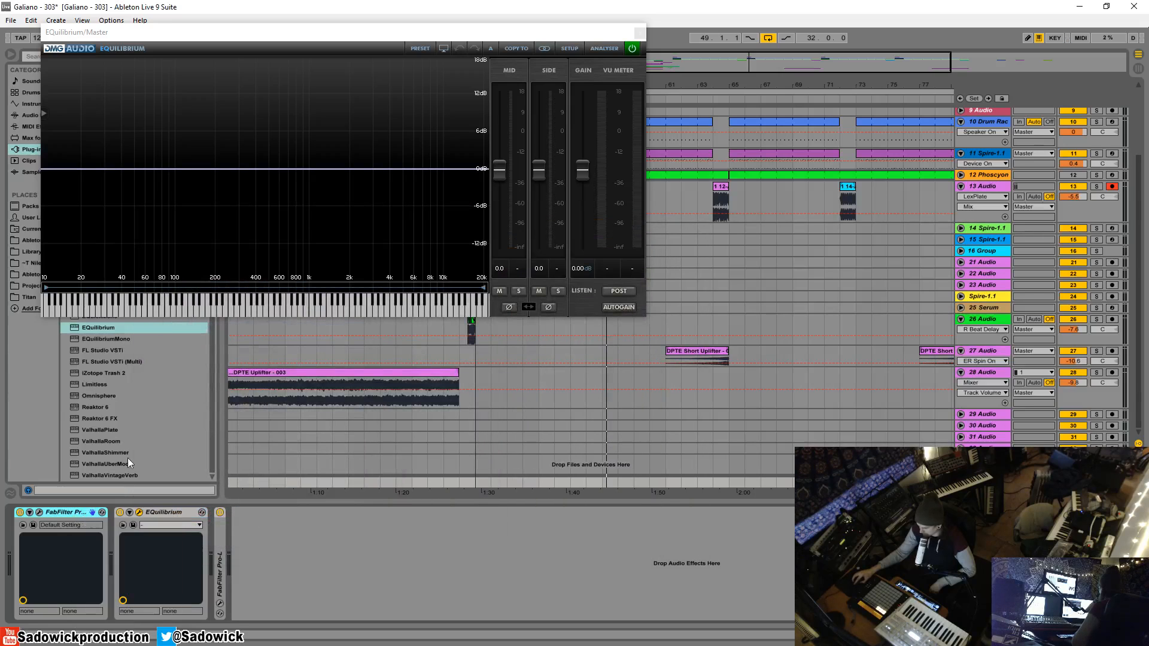
# Add a band at about 18.9 Hz in EQuilibrium and make it a high-pass filter of type DMG.
pyautogui.doubleClick(78, 170)
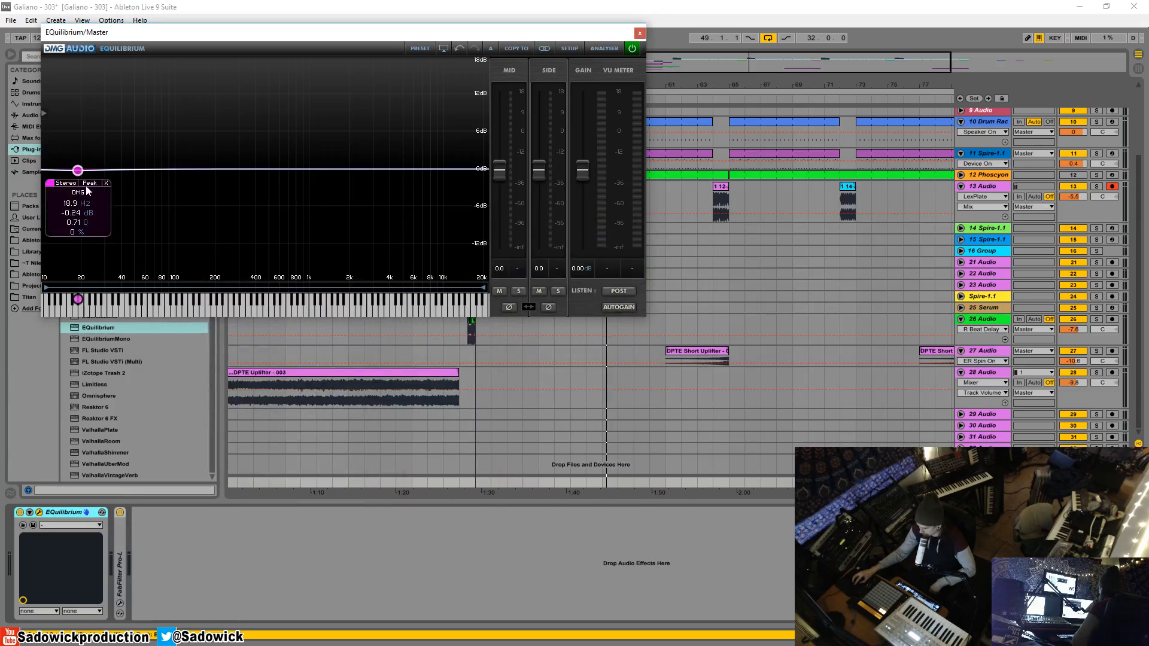
pyautogui.click(88, 184)
pyautogui.moveTo(107, 211)
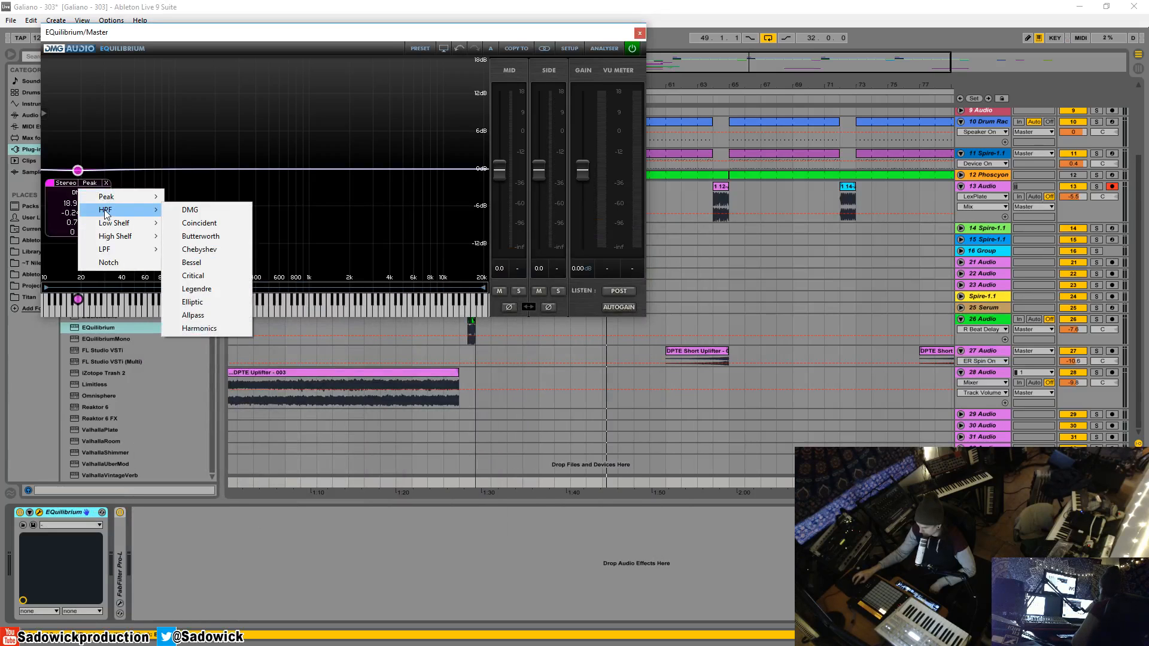
pyautogui.click(213, 210)
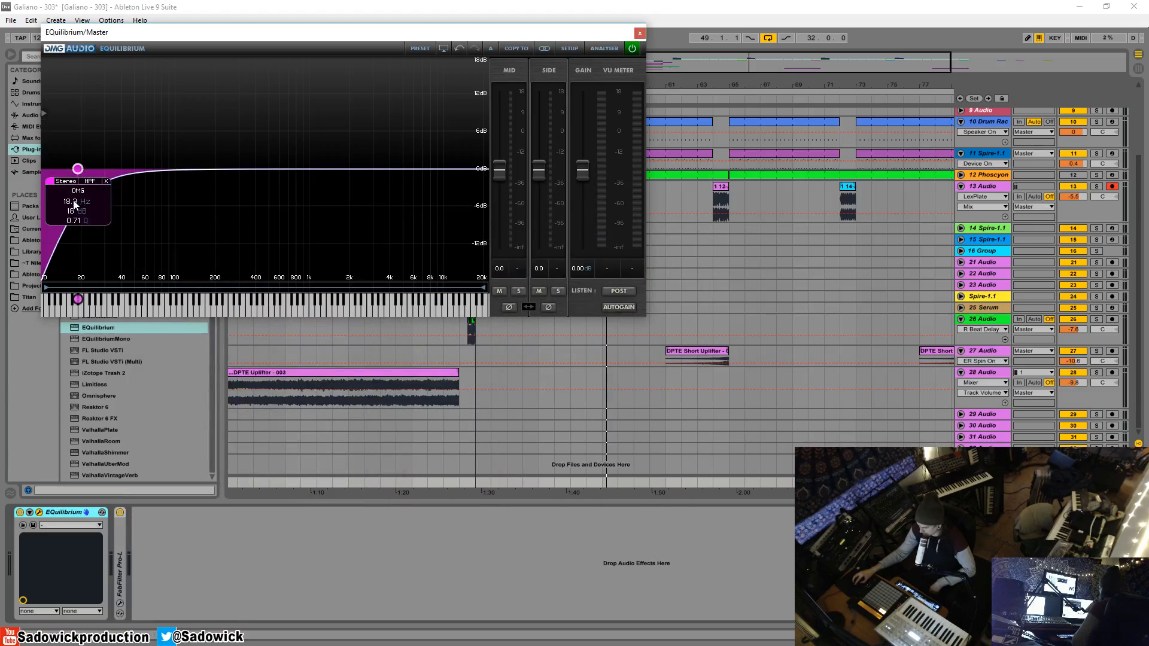
# Set the high-pass filter's slope to 24 dB and its cutoff frequency to 30.0 Hz.
pyautogui.moveTo(77, 211); pyautogui.dragTo(83, 178)
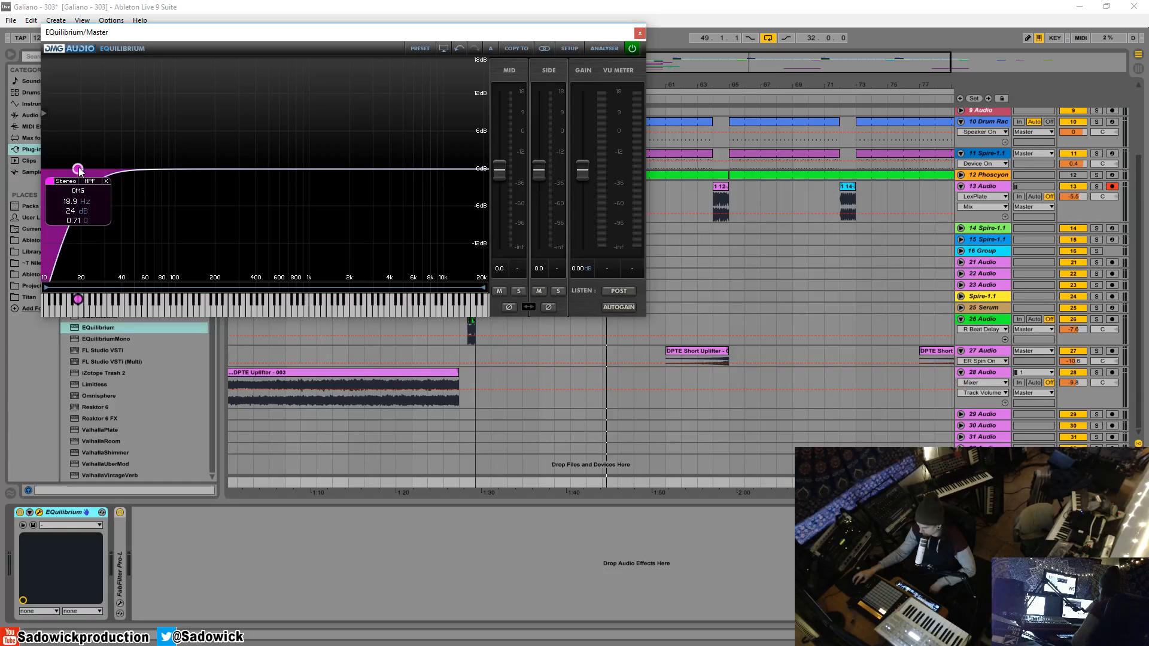
pyautogui.moveTo(78, 169); pyautogui.dragTo(106, 171)
pyautogui.moveTo(108, 172)
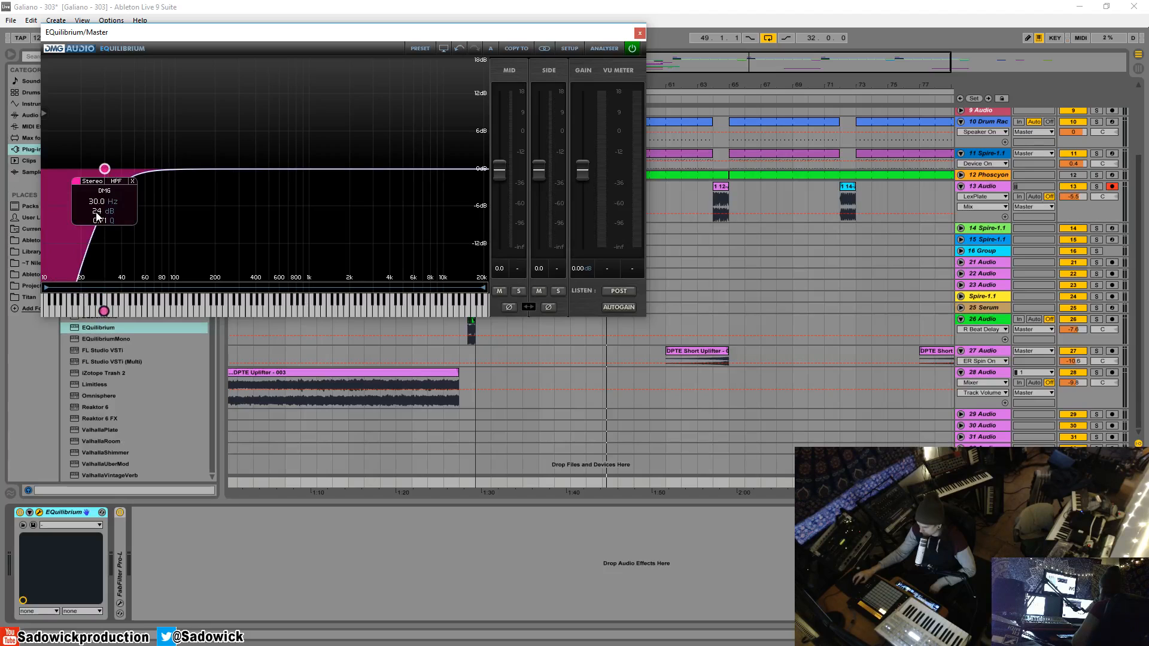
pyautogui.scroll(3, 103, 224)
# Turn on EQuilibrium's spectrum analyser and reposition the plug-in window.
pyautogui.click(600, 49)
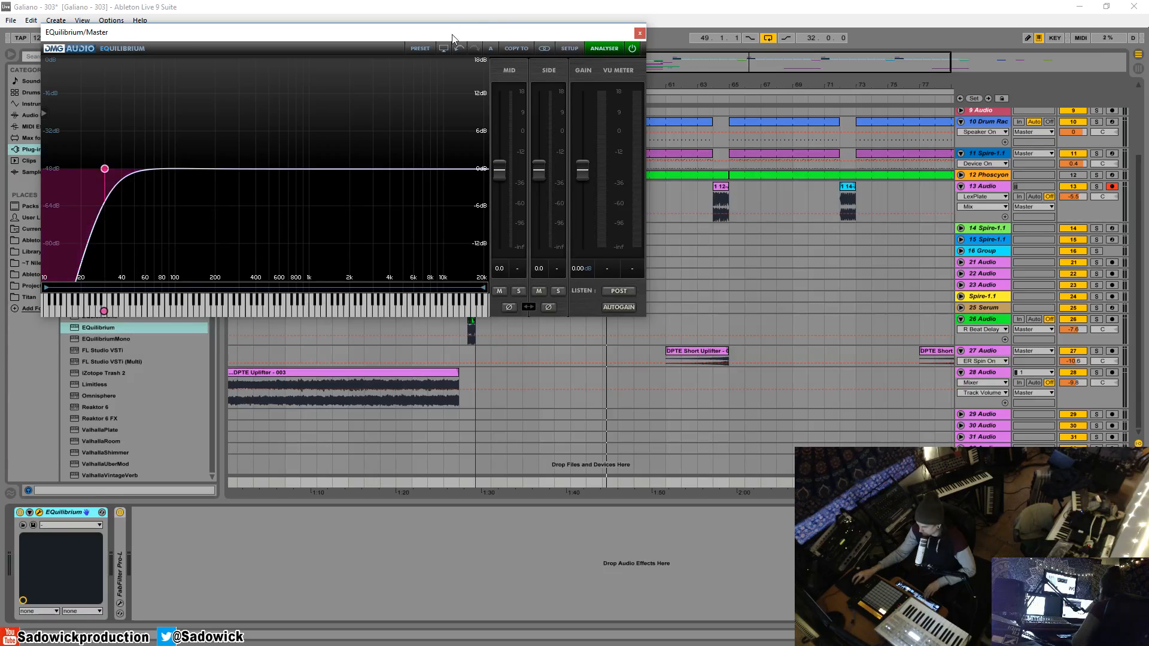
pyautogui.moveTo(456, 37); pyautogui.dragTo(448, 49)
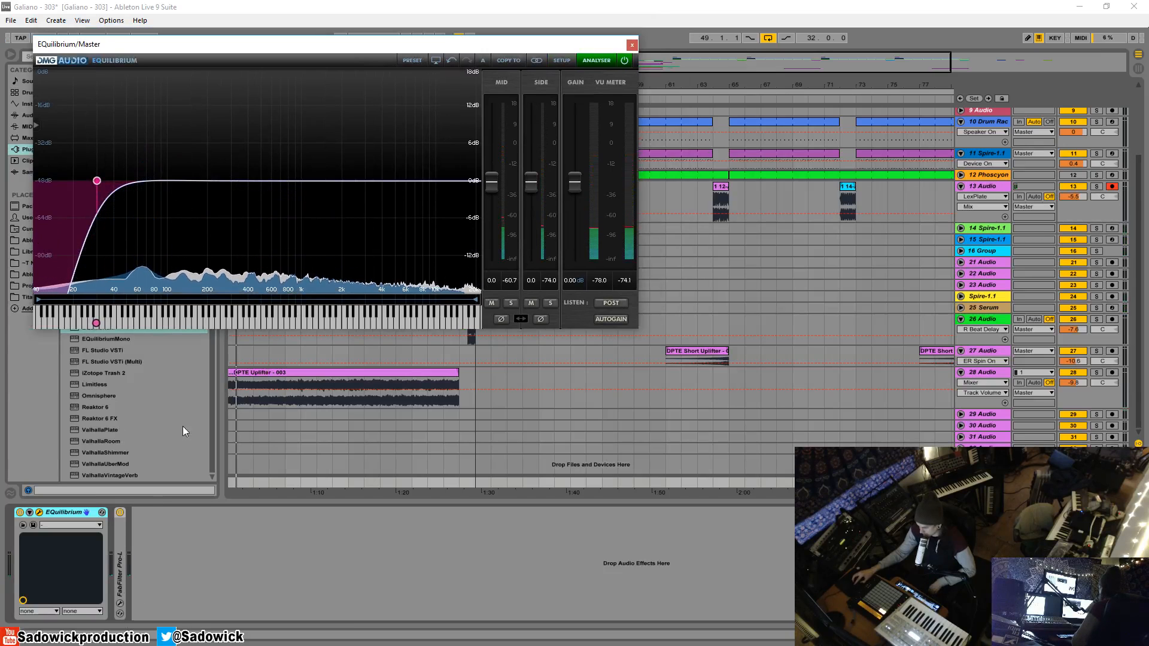
# Set EQuilibrium's UI size to Large in its GUI layout settings and close the setup.
pyautogui.click(562, 60)
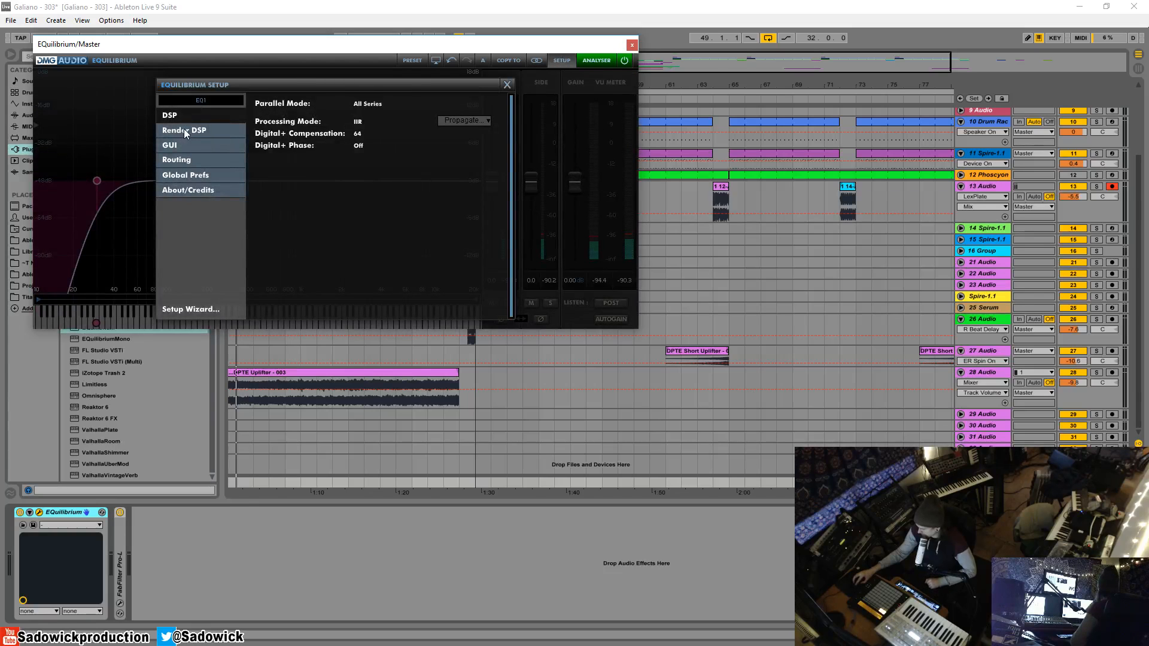
pyautogui.click(179, 144)
pyautogui.click(257, 107)
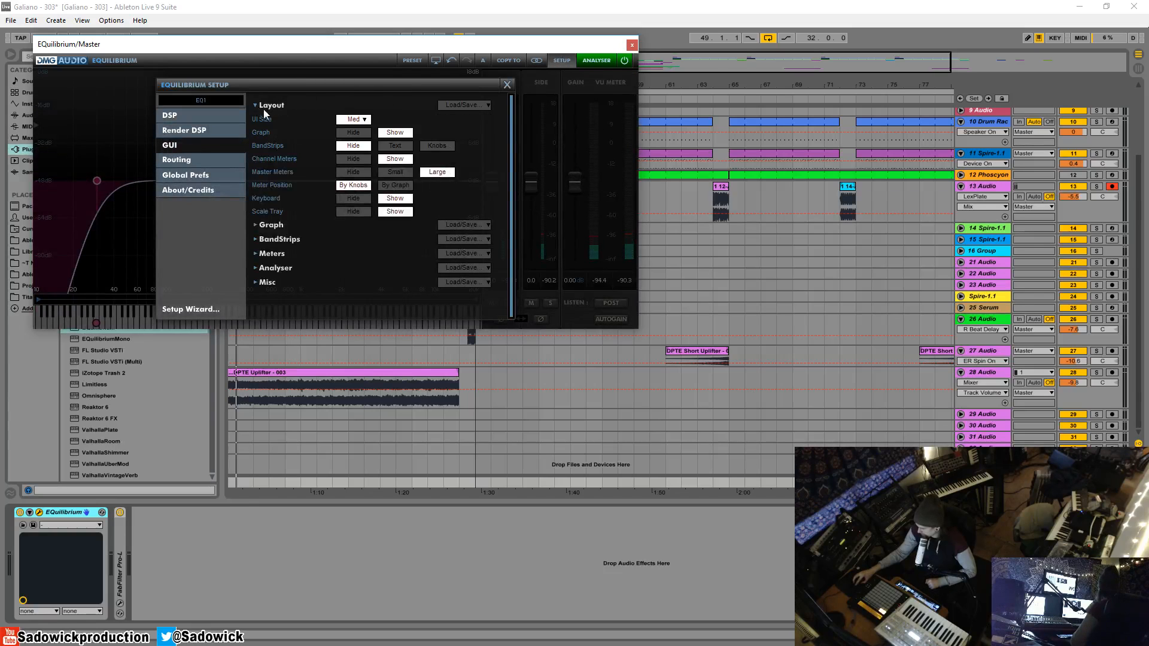
pyautogui.click(362, 121)
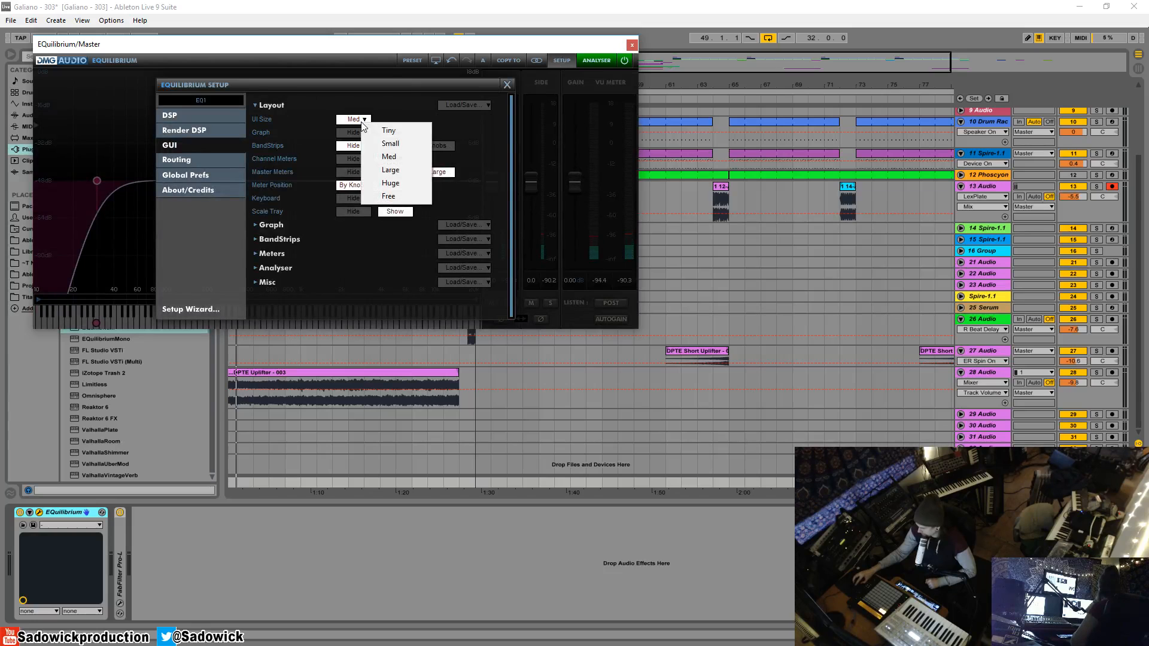
pyautogui.click(390, 170)
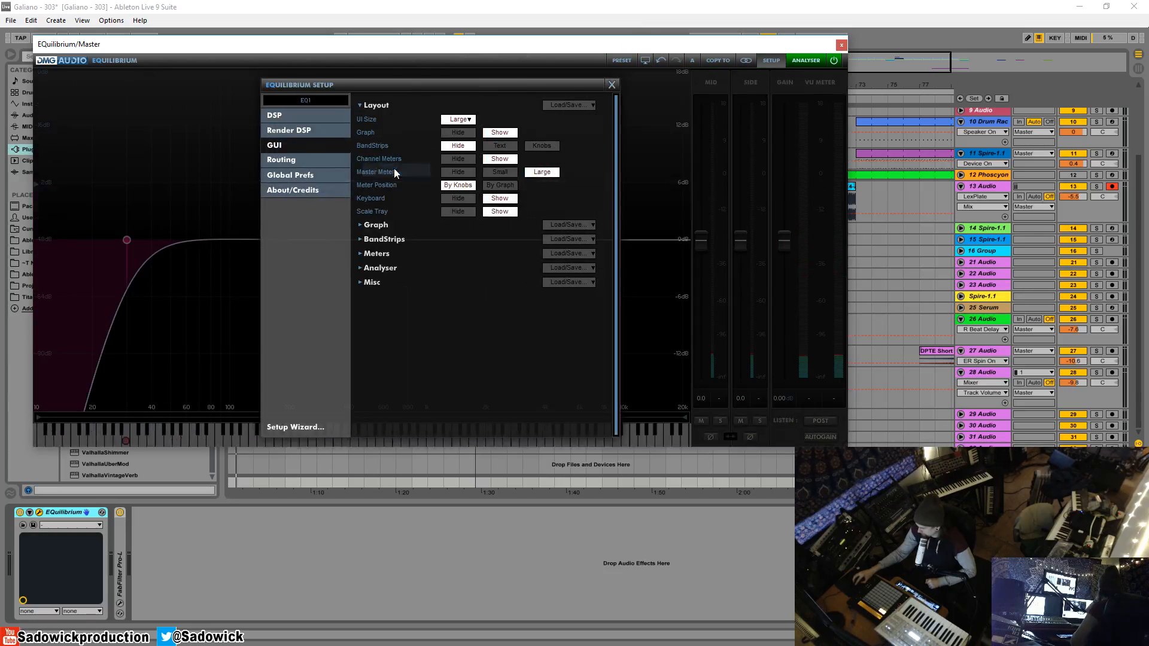
pyautogui.click(611, 85)
# Move the enlarged EQuilibrium window lower on the screen and play the arrangement through the spectrum analyser.
pyautogui.moveTo(616, 45); pyautogui.dragTo(613, 42)
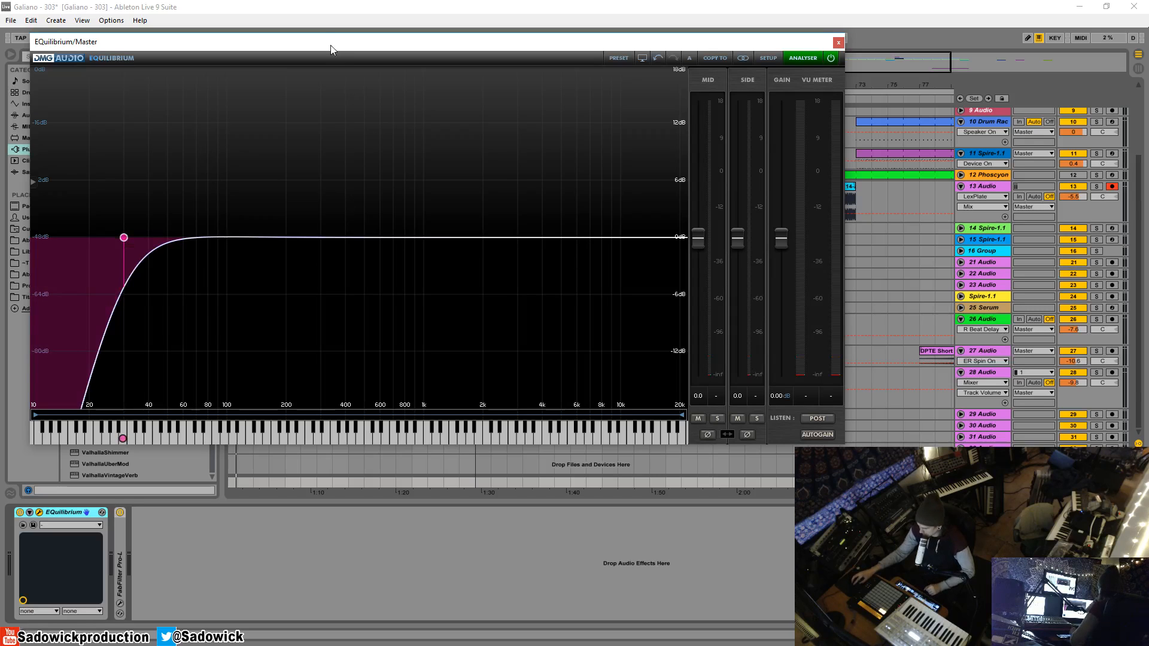
pyautogui.moveTo(331, 45); pyautogui.dragTo(327, 47)
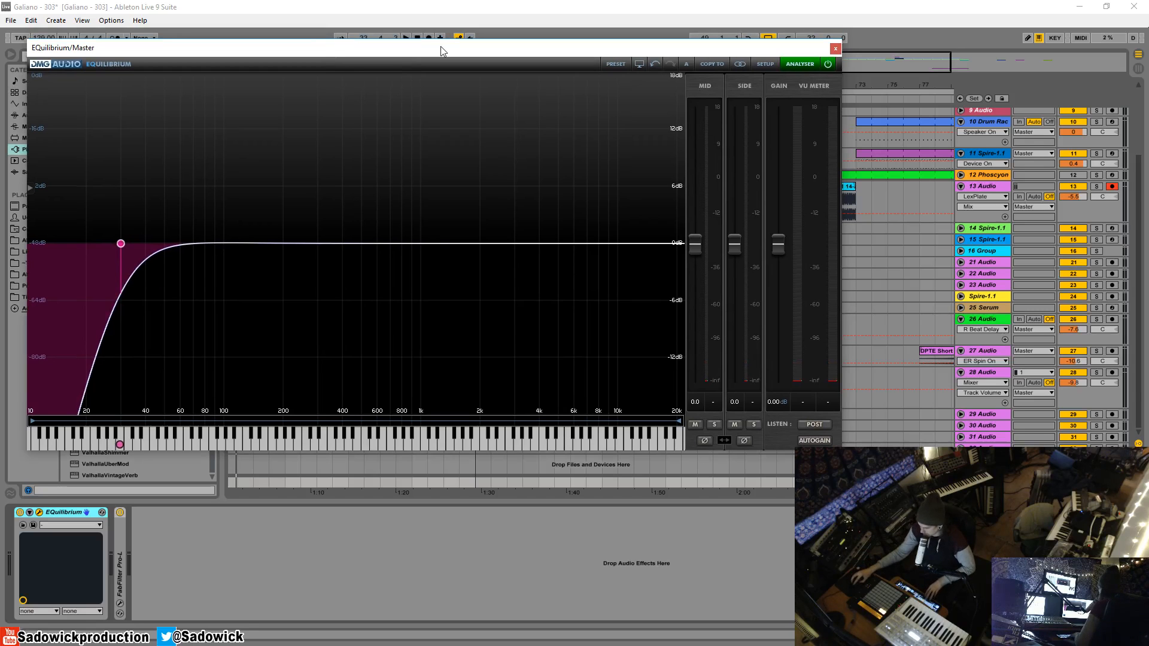
pyautogui.moveTo(553, 48)
pyautogui.mouseDown()
pyautogui.moveTo(555, 182)
pyautogui.moveTo(554, 164)
pyautogui.moveTo(509, 122)
pyautogui.moveTo(521, 96)
pyautogui.mouseUp()
pyautogui.click(543, 123)
pyautogui.press('space')
pyautogui.press('space')
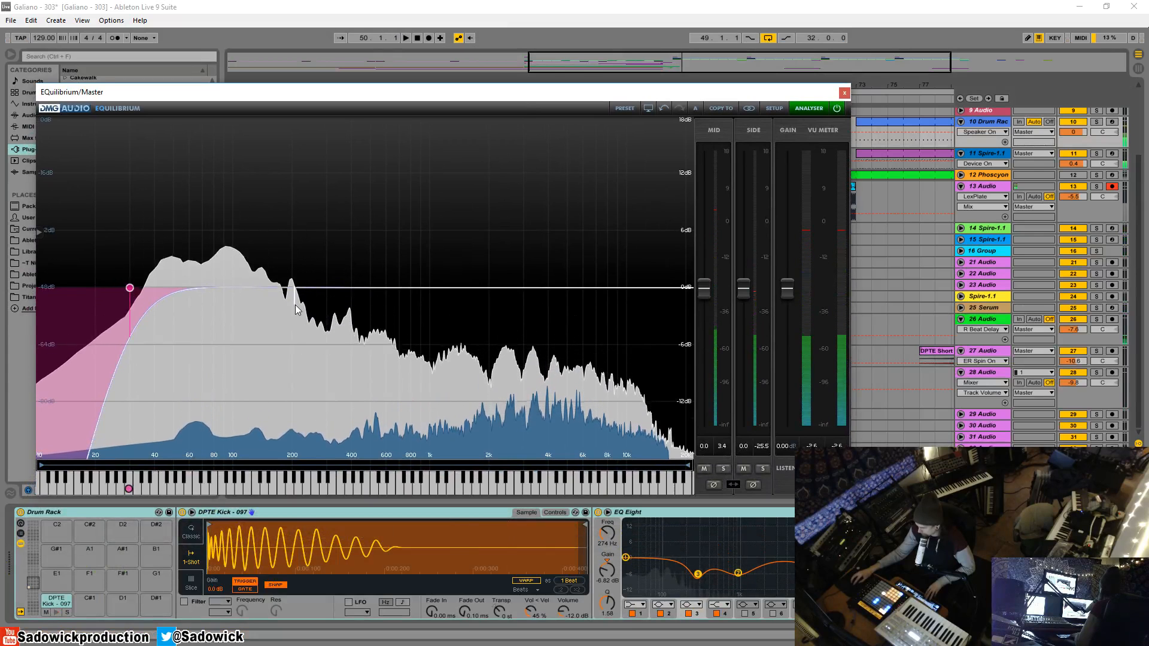
# Add a peak cut of about 2.6 dB at about 197 Hz in EQuilibrium and narrow it to Q 3.83.
pyautogui.moveTo(300, 292); pyautogui.dragTo(290, 315)
pyautogui.press('space')
pyautogui.press('space')
pyautogui.scroll(4, 289, 313)
pyautogui.scroll(3, 288, 308)
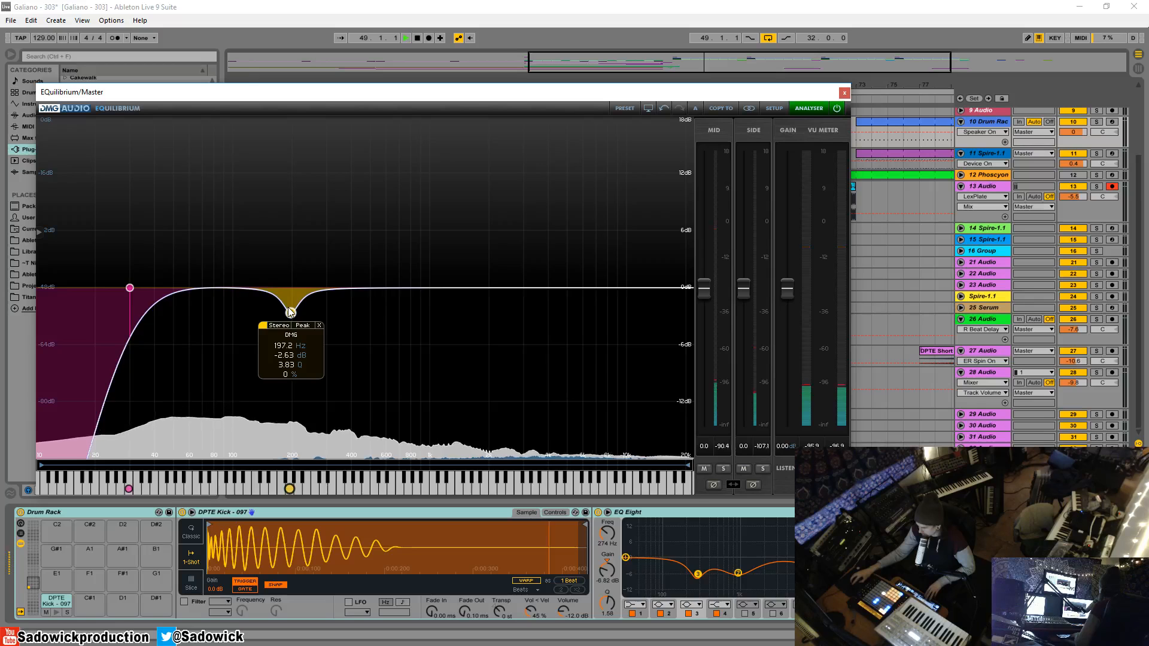
# Deepen the low-mid peak cut to about -6.1 dB at about 204 Hz while auditioning the track.
pyautogui.press('space')
pyautogui.moveTo(288, 310); pyautogui.dragTo(295, 347)
pyautogui.keyDown('alt'); pyautogui.click(290, 408); pyautogui.keyUp('alt')
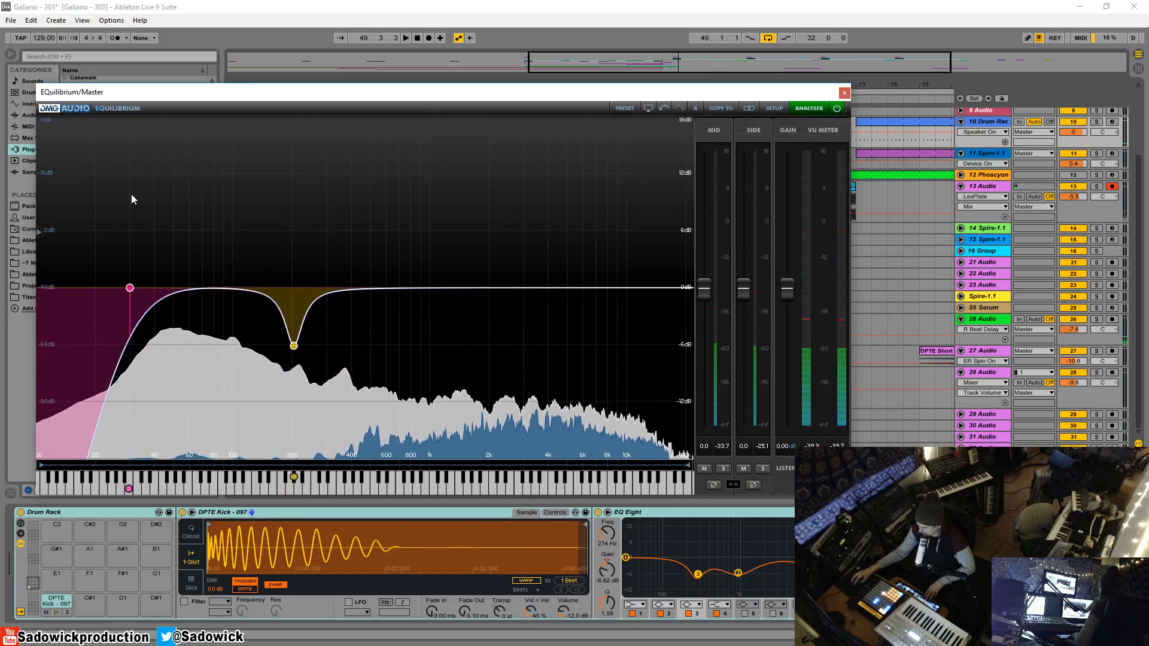
pyautogui.press('space')
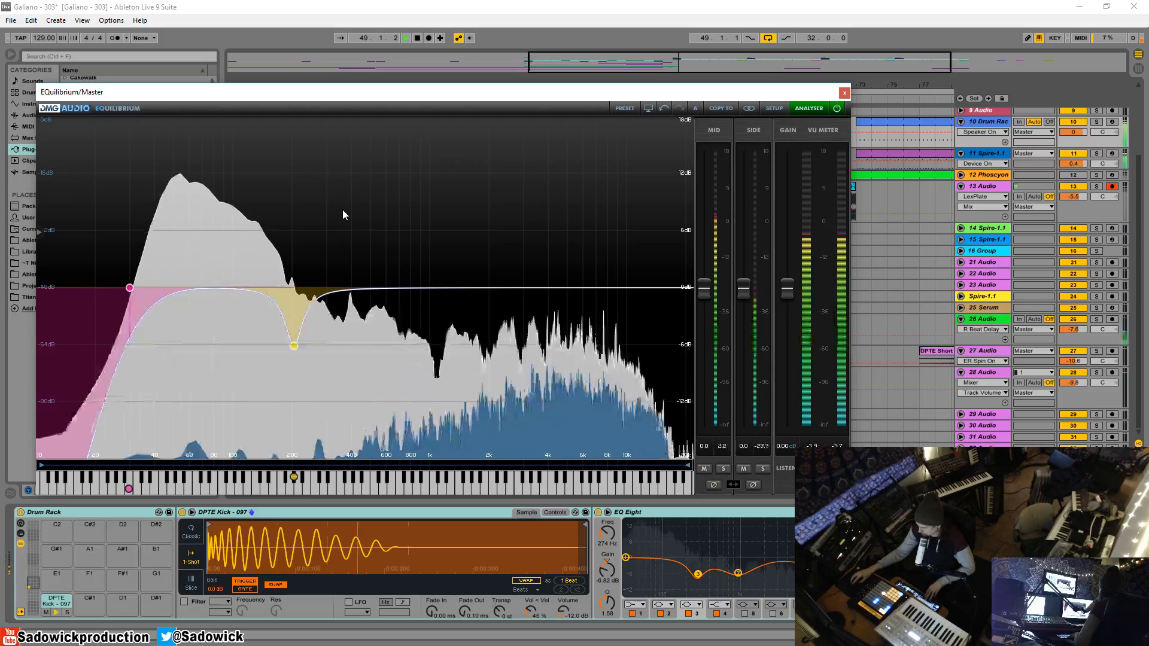
# Add a wide peak cut of about 2.5 dB at about 1.4 kHz and play the track with it.
pyautogui.press('space')
pyautogui.moveTo(459, 289); pyautogui.dragTo(454, 305)
pyautogui.press('space')
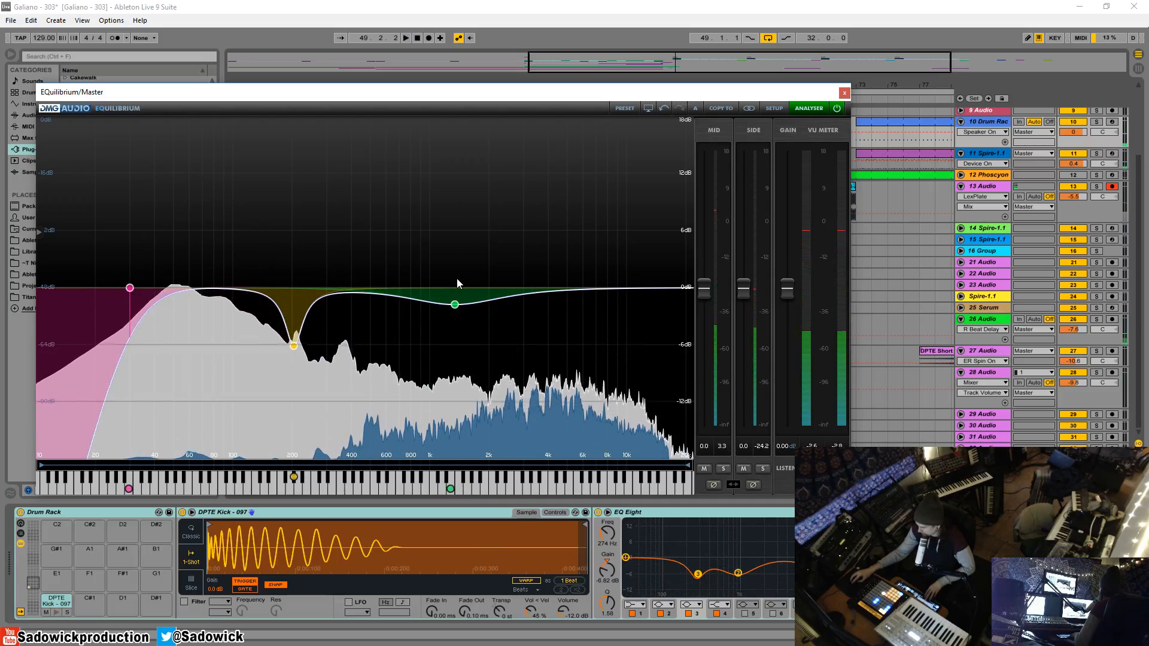
pyautogui.moveTo(455, 305); pyautogui.dragTo(461, 316)
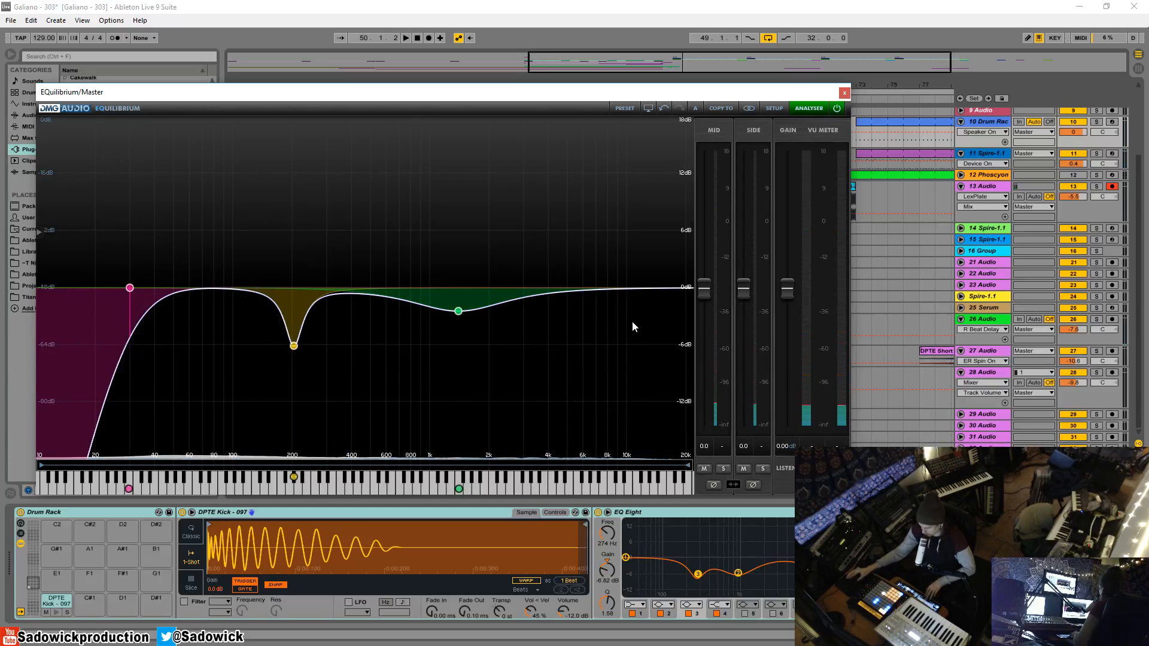
pyautogui.press('space')
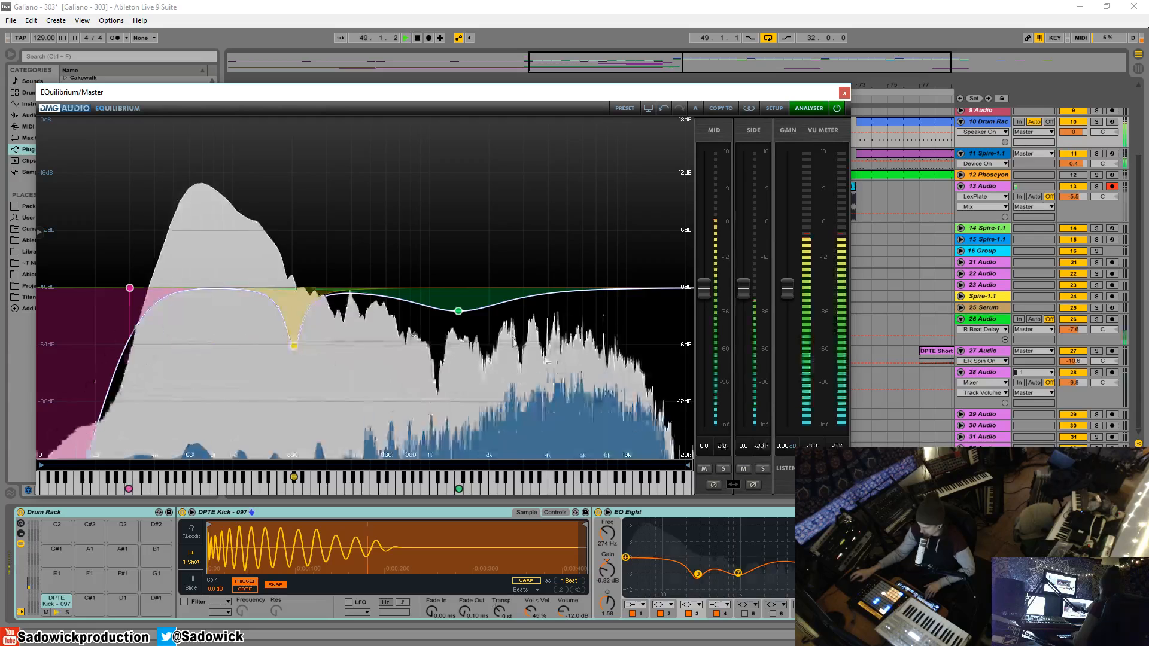
# Narrow the 1.4 kHz cut and deepen it to about 2.8 dB.
pyautogui.moveTo(459, 312)
pyautogui.mouseDown()
pyautogui.moveTo(410, 326)
pyautogui.moveTo(419, 343)
pyautogui.moveTo(480, 319)
pyautogui.mouseUp()
pyautogui.scroll(4, 461, 315)
pyautogui.scroll(3, 438, 347)
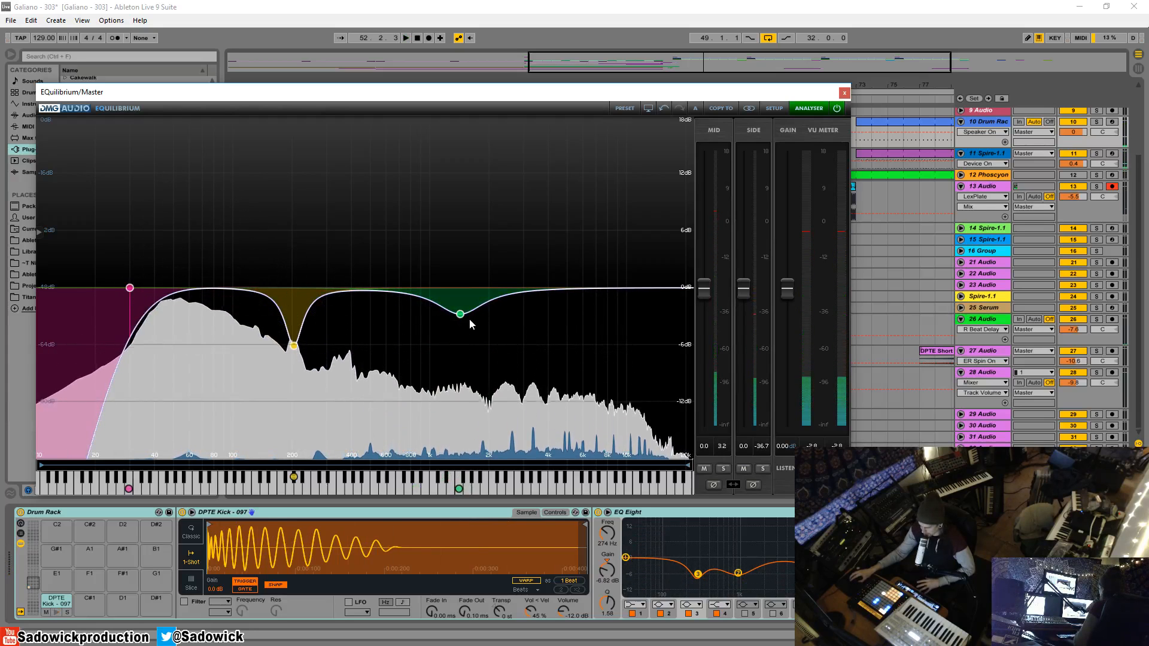
# Add a peak cut of about 1.4 dB at about 5 kHz with a Q of 1.35 during playback.
pyautogui.press('space')
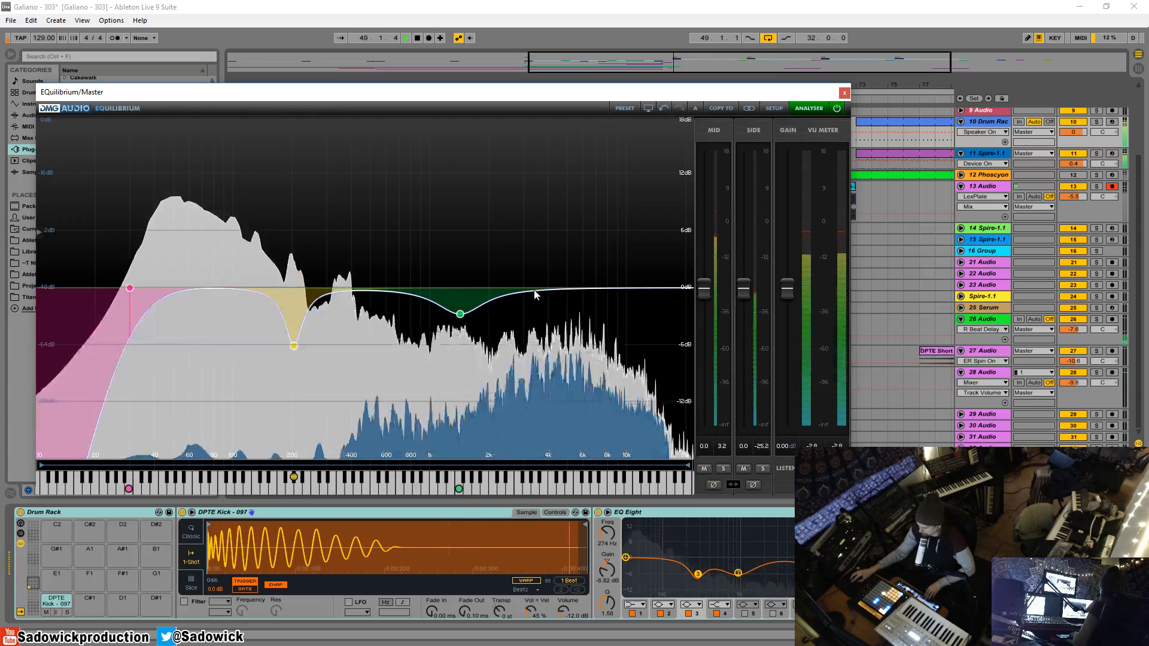
pyautogui.moveTo(557, 291); pyautogui.dragTo(568, 303)
pyautogui.scroll(3, 568, 304)
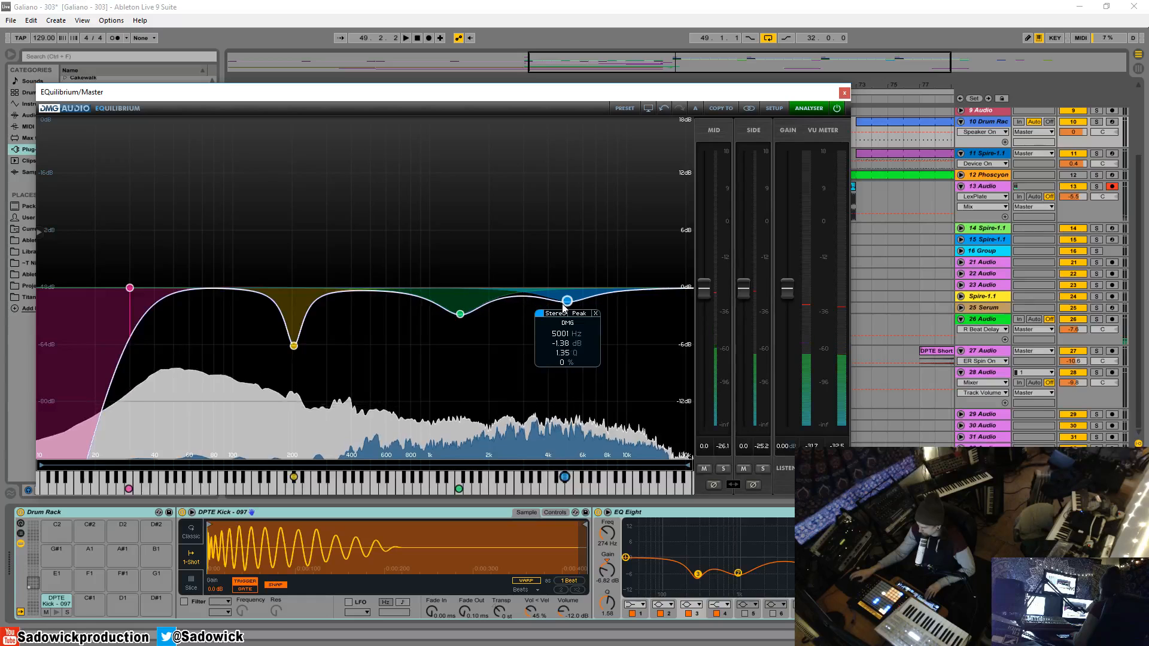
# Reduce the 1.4 kHz cut to about -2.2 dB and play the track to check it.
pyautogui.moveTo(292, 350)
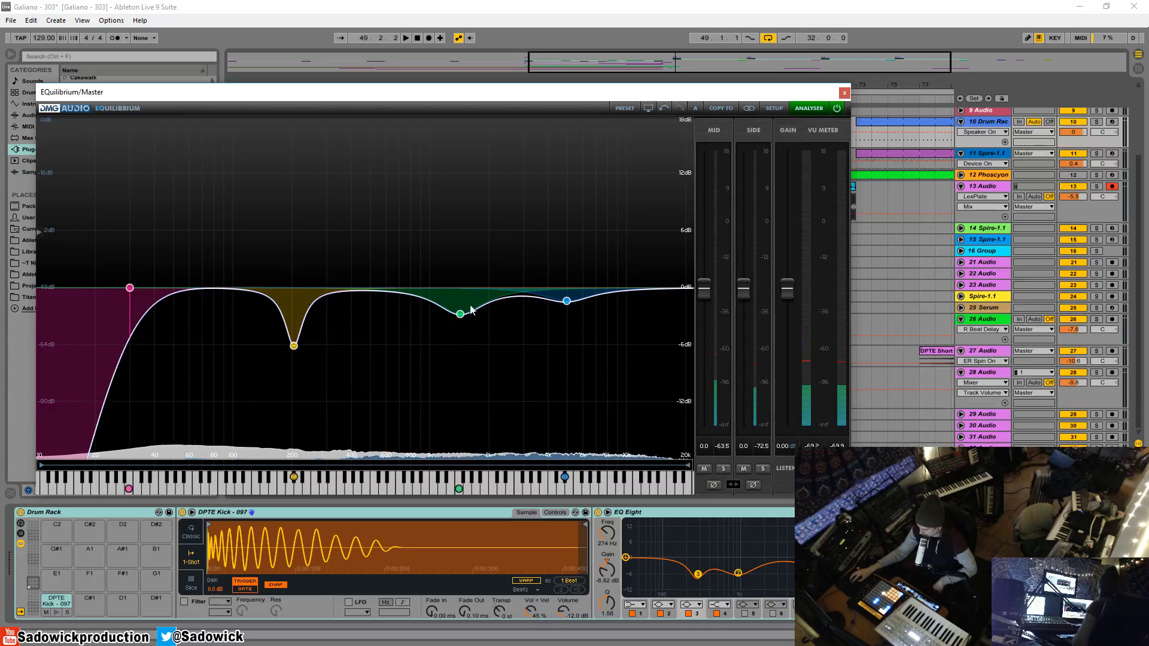
pyautogui.moveTo(461, 318)
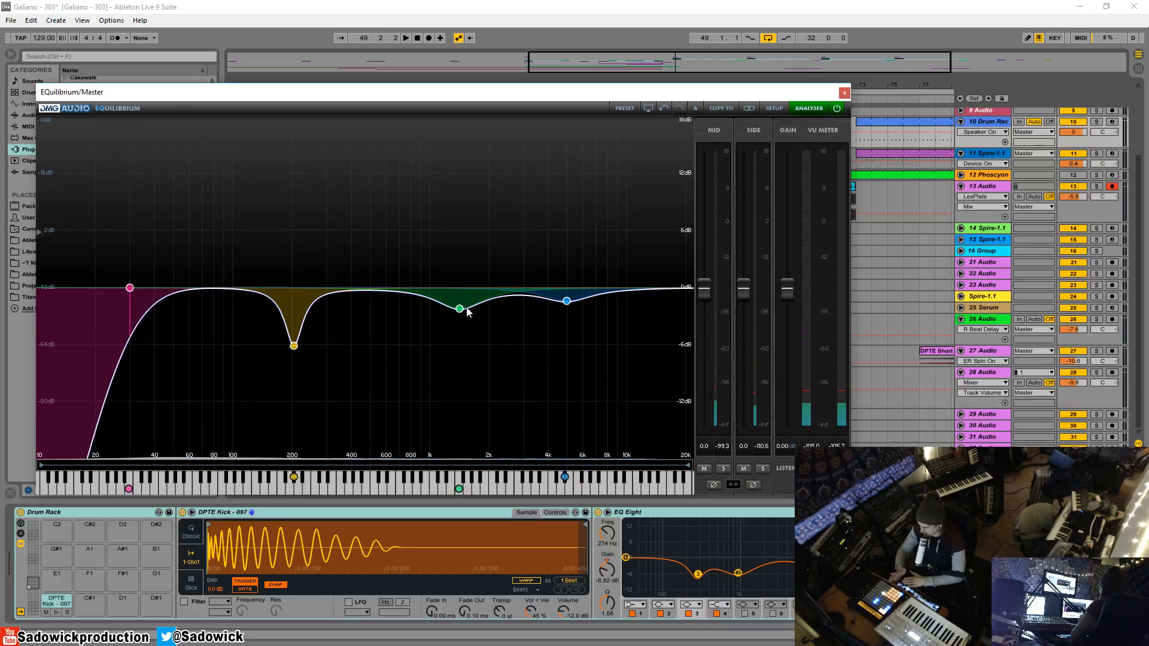
pyautogui.press('space')
pyautogui.press('space')
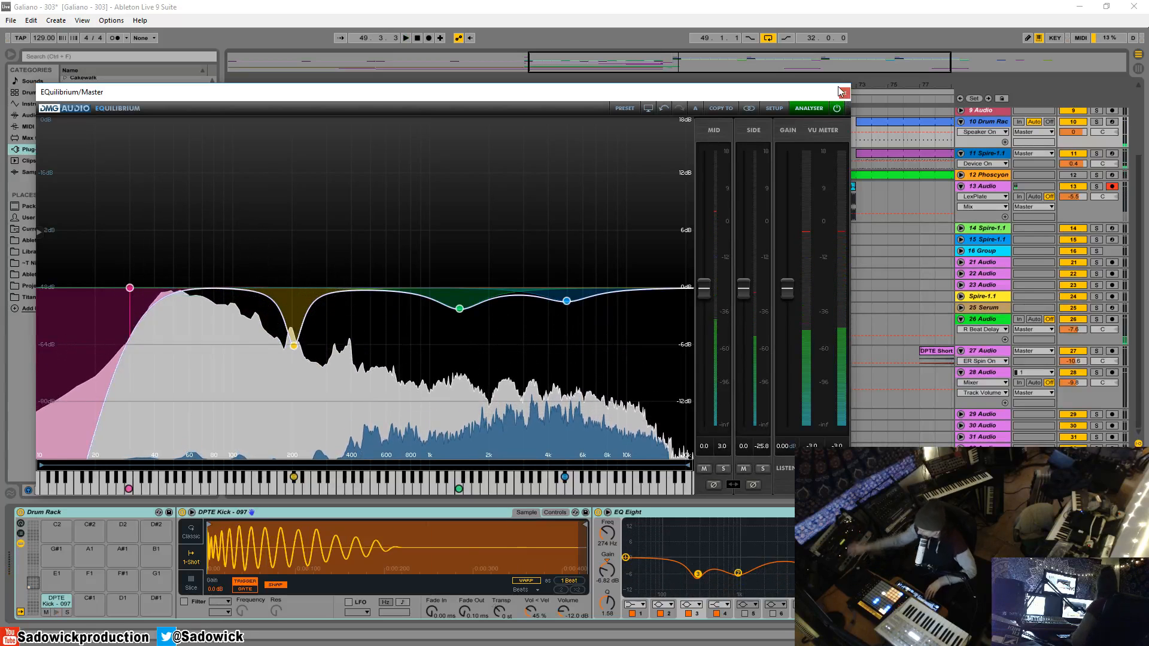
# Compare the master with EQuilibrium bypassed and active during playback, leaving the equaliser active.
pyautogui.press('space')
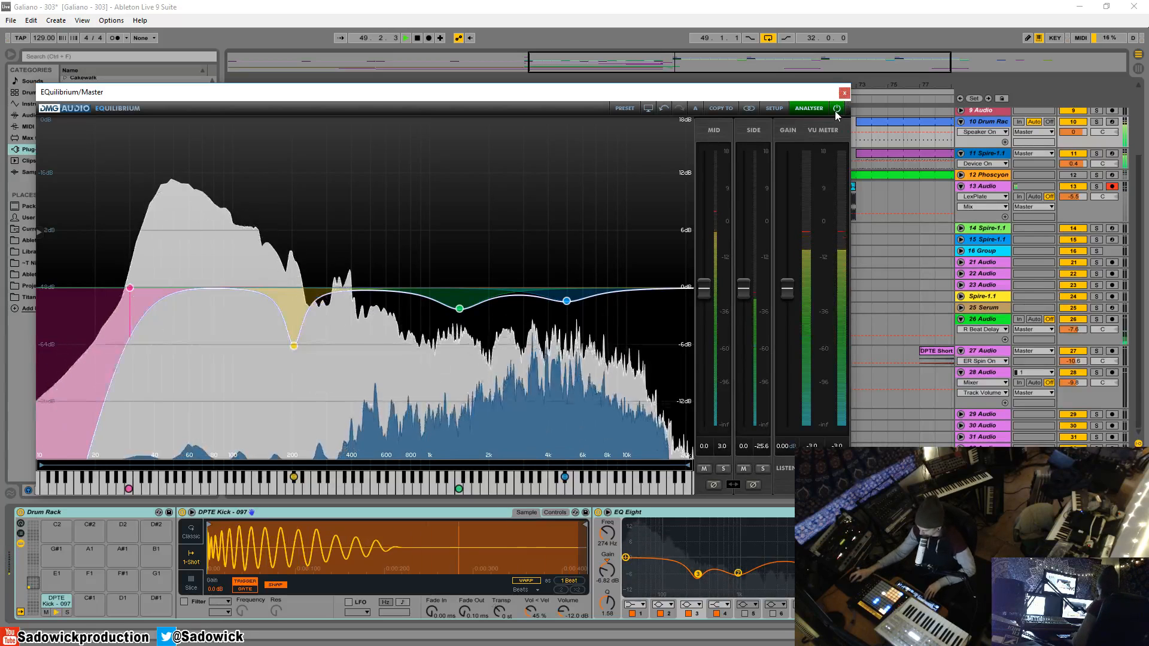
pyautogui.click(835, 108)
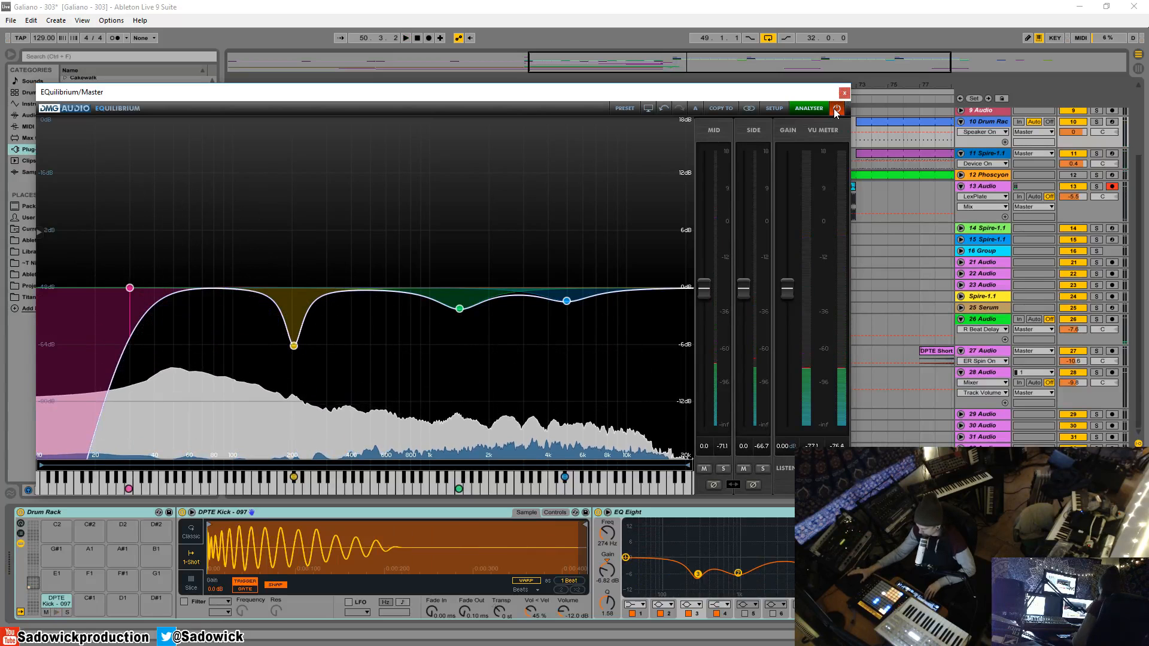
pyautogui.press('space')
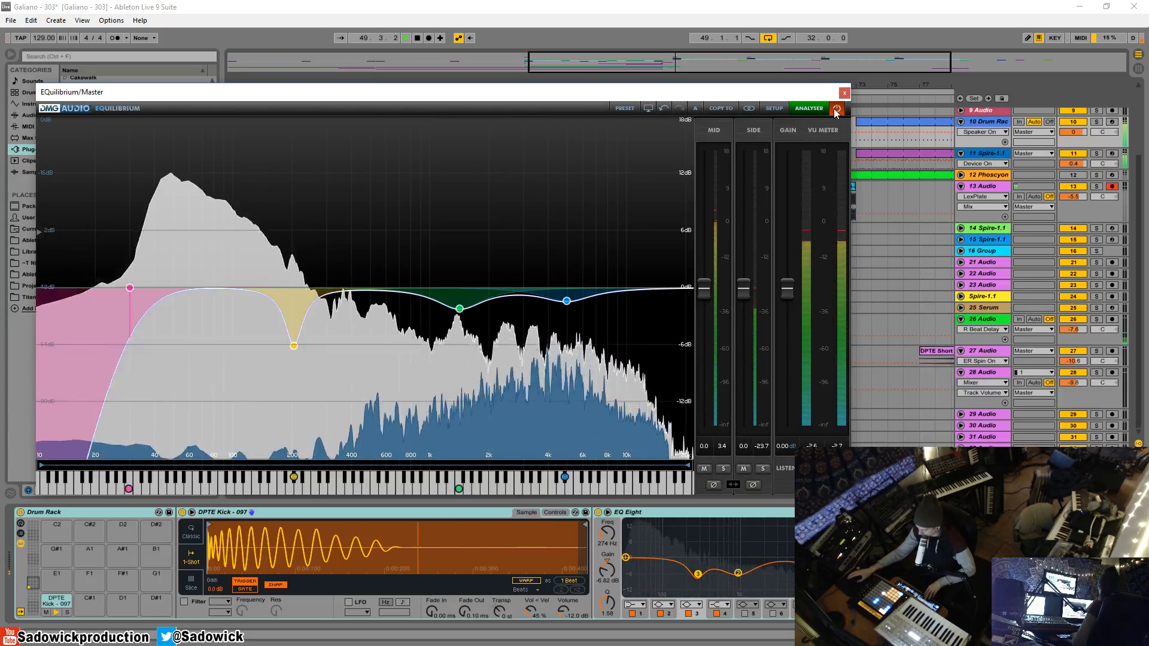
pyautogui.click(835, 113)
pyautogui.click(835, 110)
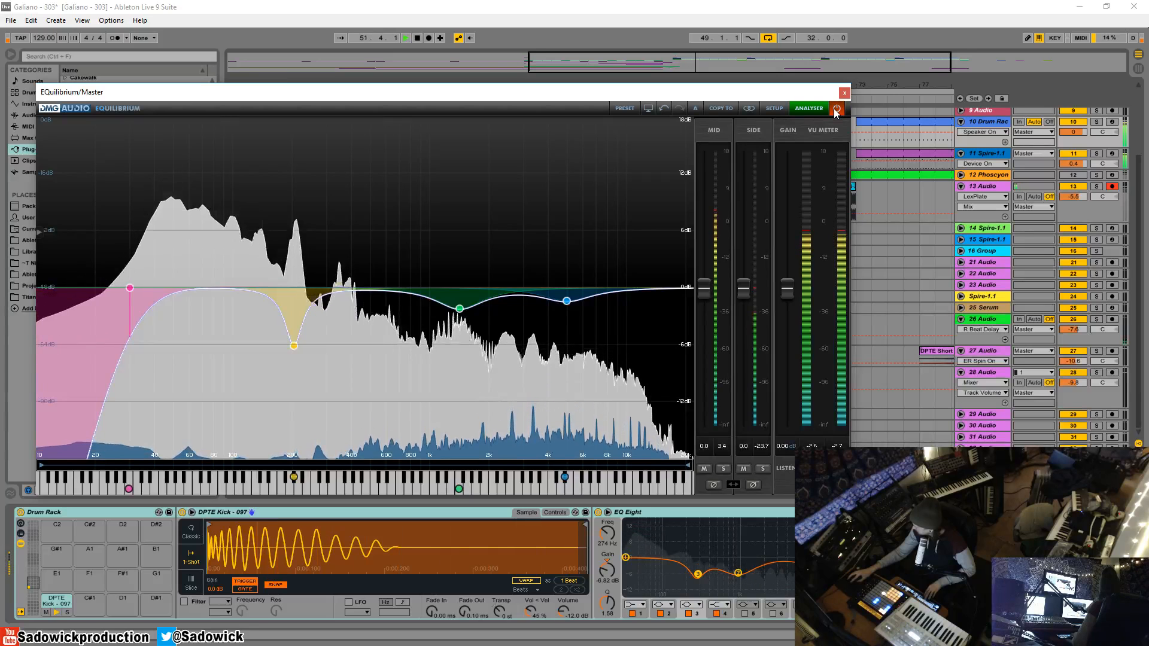
pyautogui.press('space')
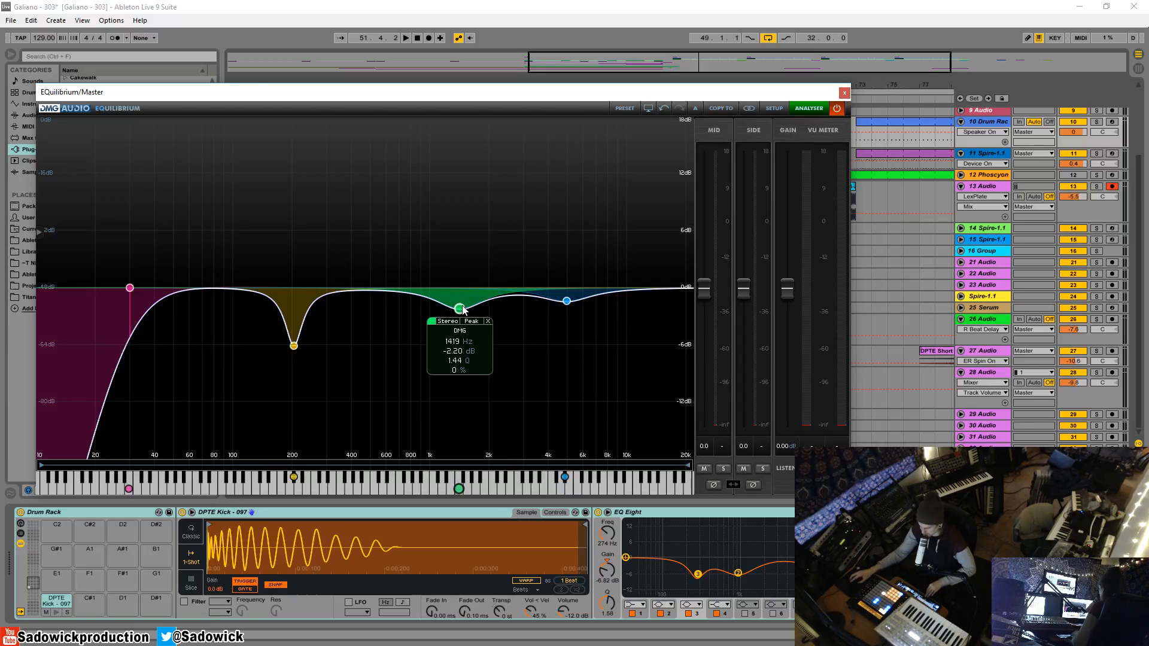
pyautogui.press('space')
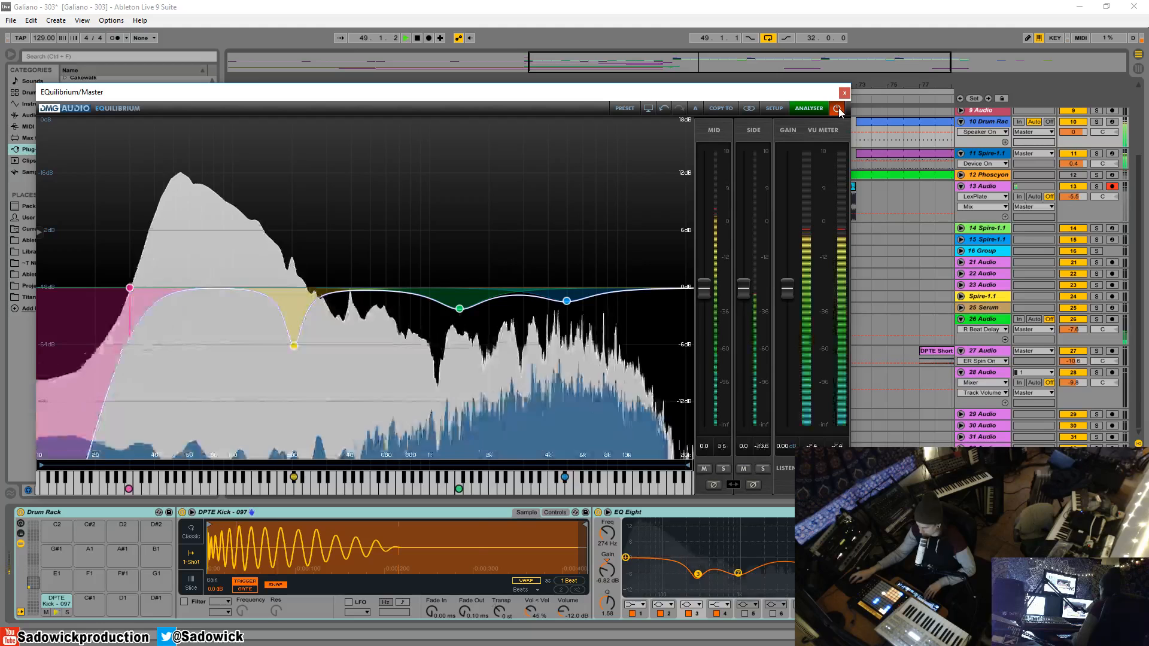
pyautogui.click(838, 109)
pyautogui.click(838, 108)
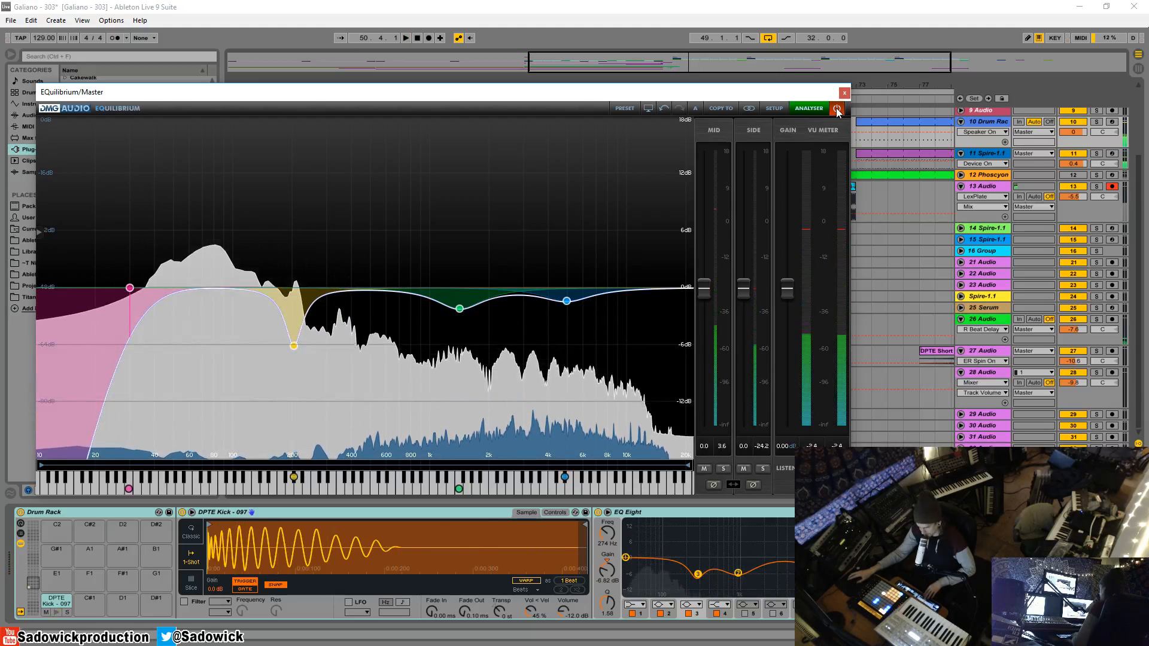
pyautogui.click(836, 110)
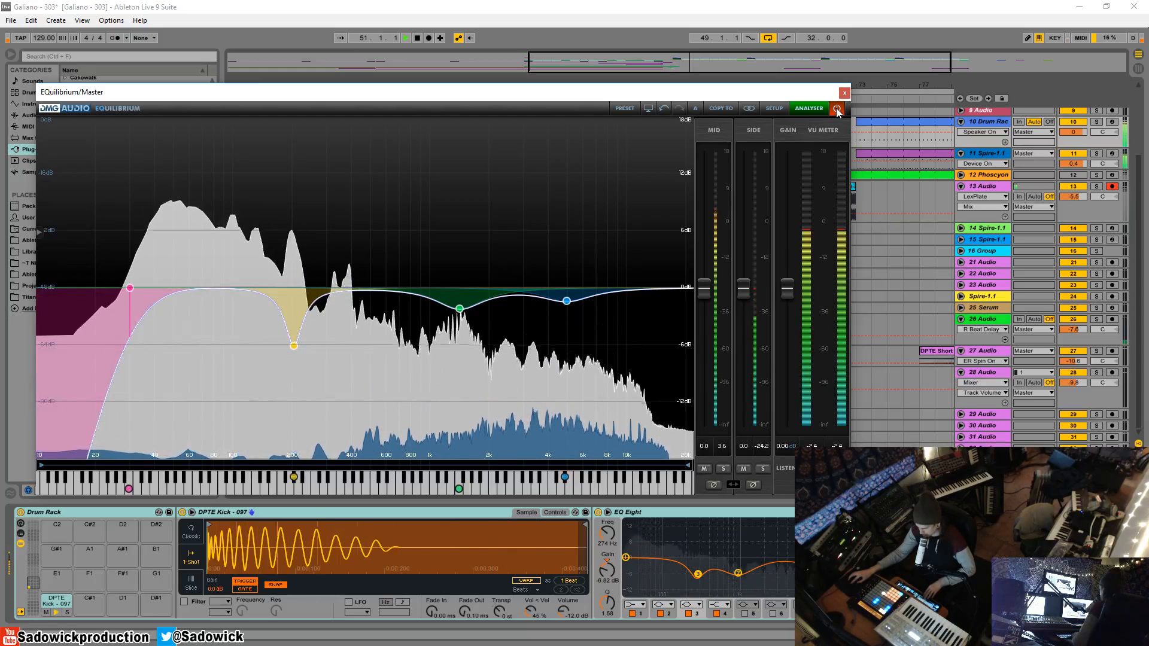
pyautogui.click(836, 110)
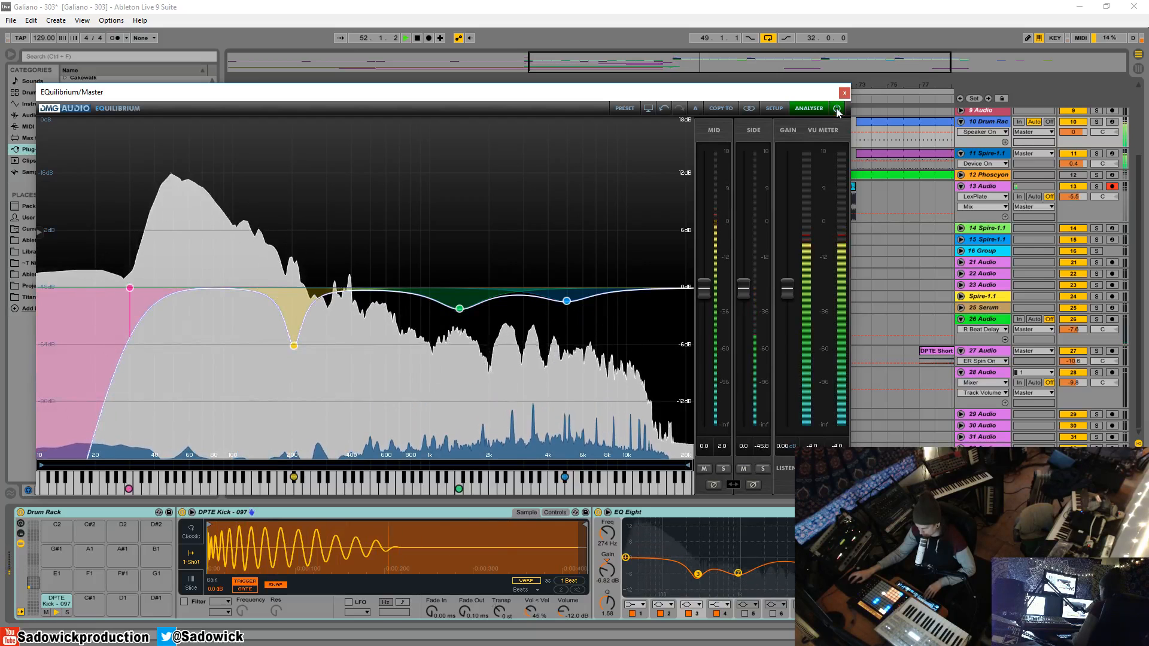
pyautogui.click(836, 109)
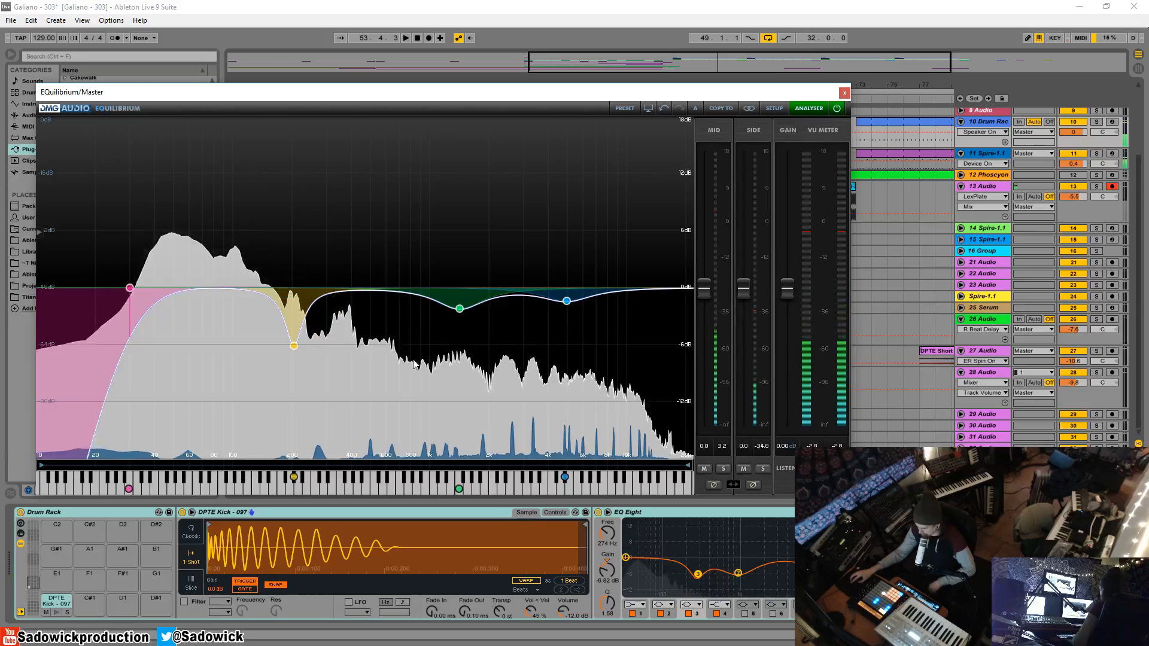
pyautogui.moveTo(460, 310)
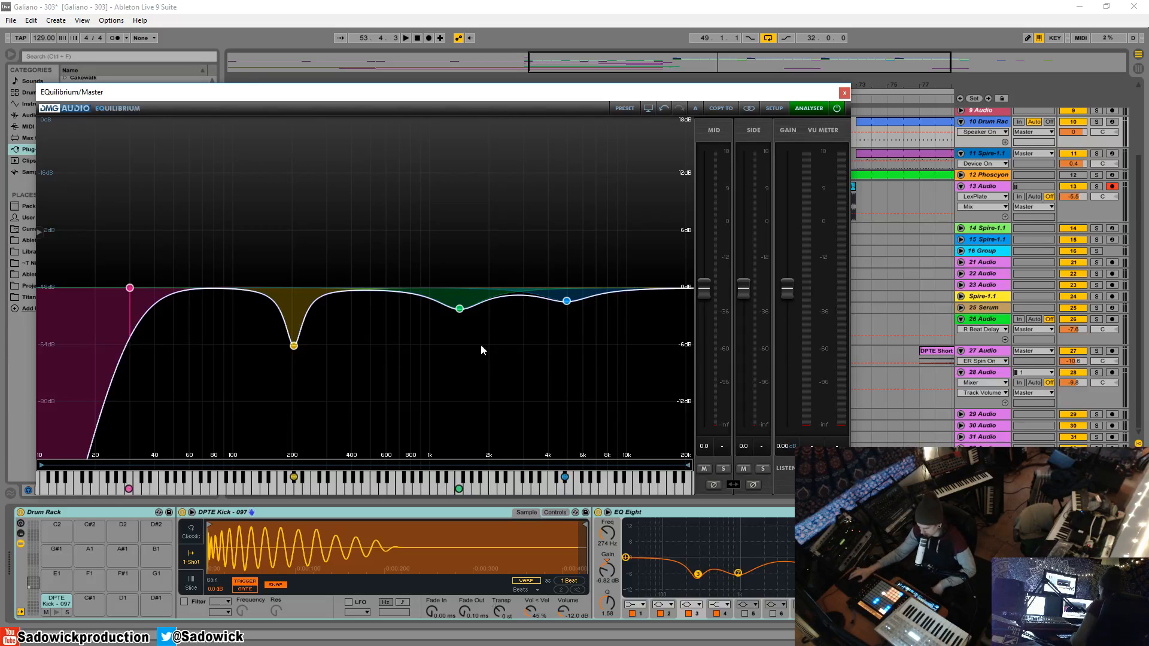
pyautogui.click(293, 345)
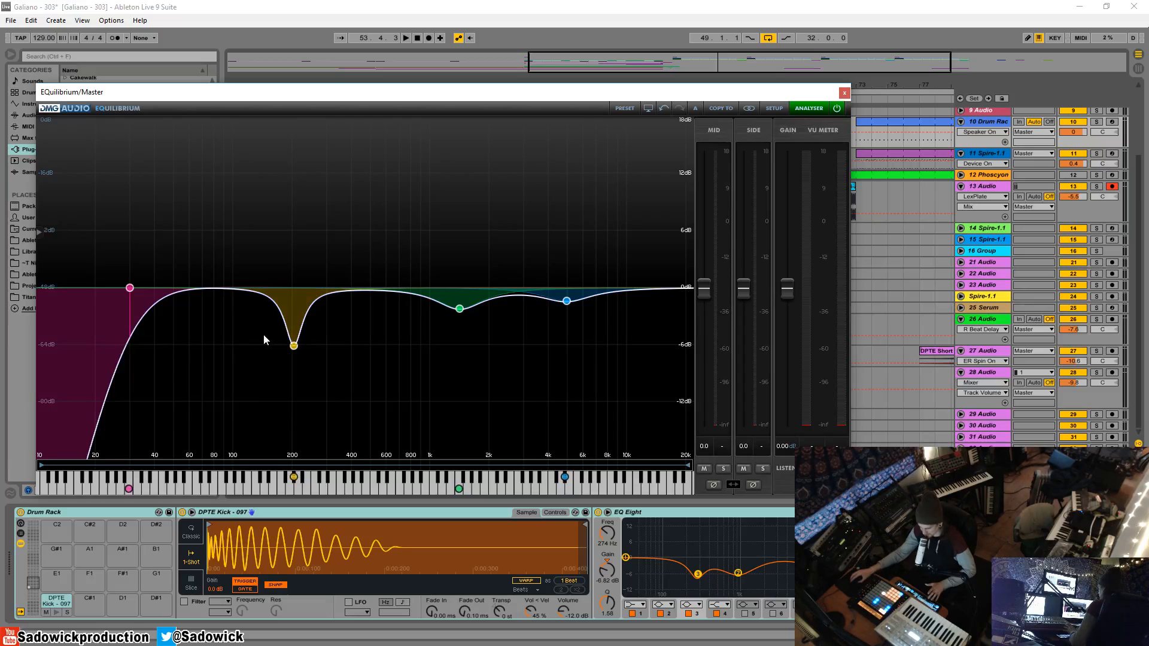
pyautogui.moveTo(305, 349)
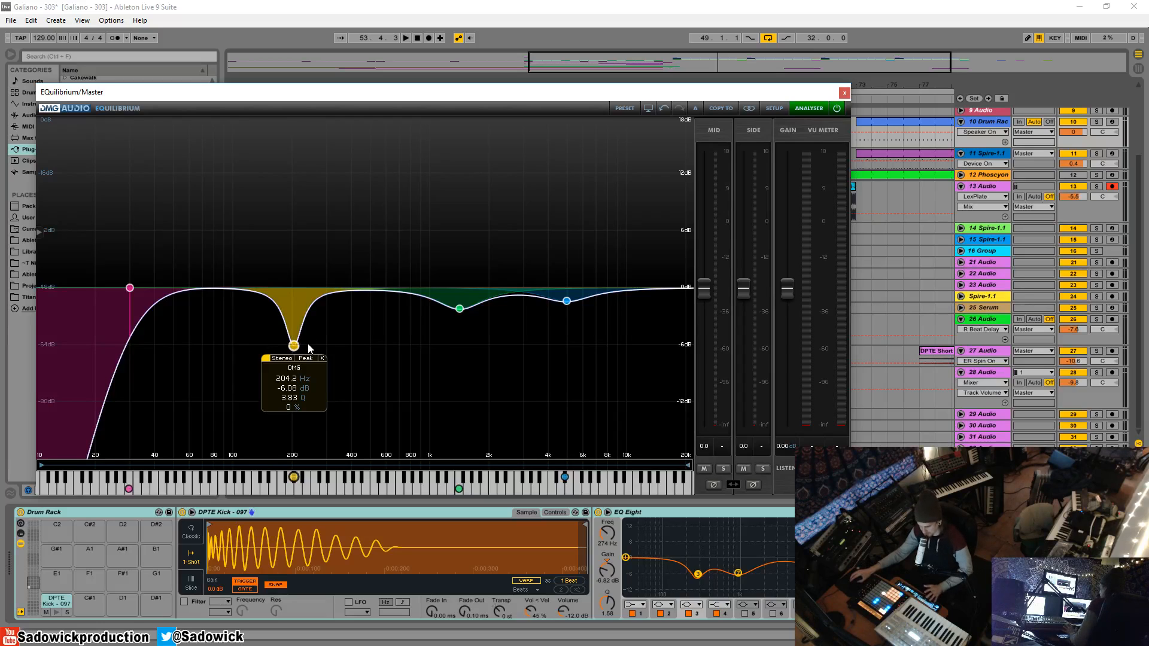